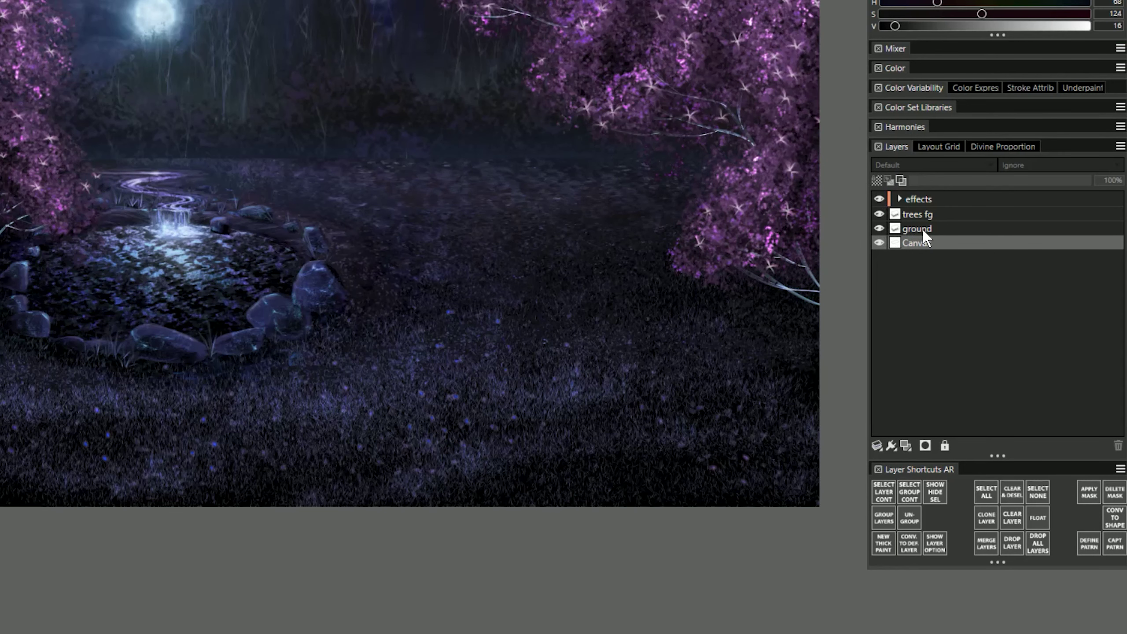
Step: Add a new layer directly above the ground layer and set its composite method to Screen
left_click(927, 229)
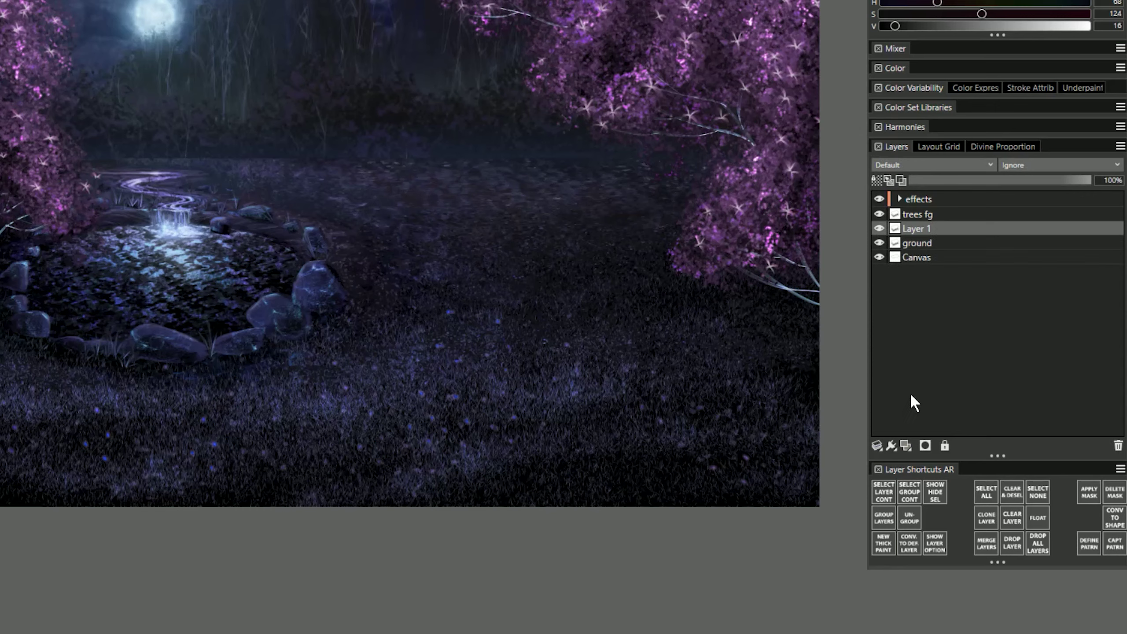
left_click(922, 165)
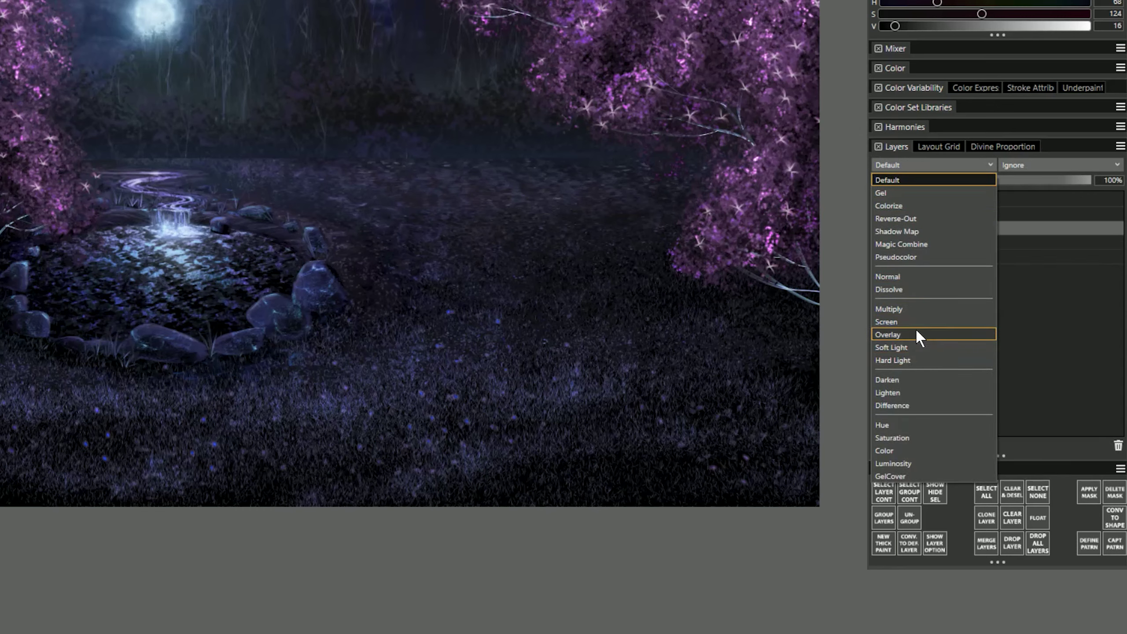
left_click(910, 320)
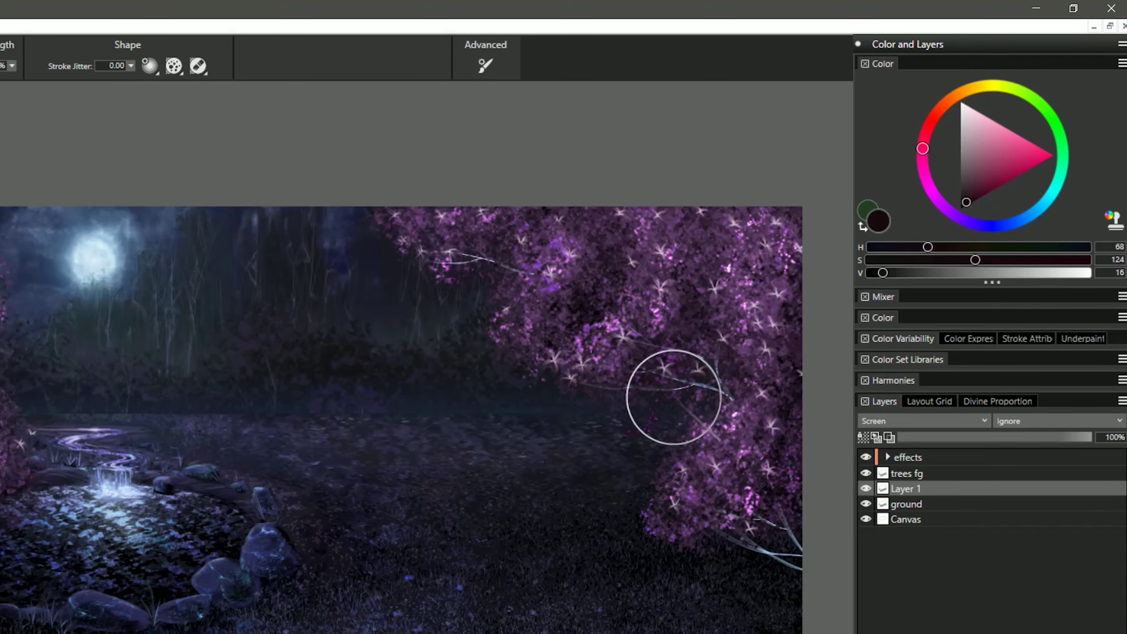
Step: Choose a very dark pink and paint a row of small Bright Flowers across the grass to the right of the pond
left_click_drag(968, 197, 966, 208)
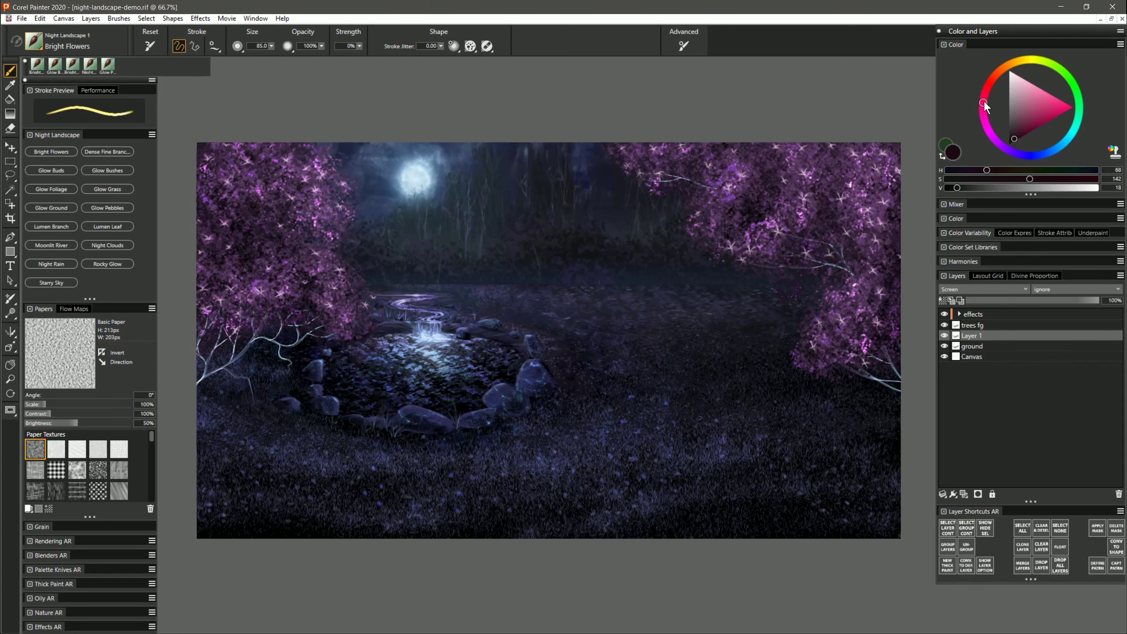
left_click_drag(1013, 136, 1012, 139)
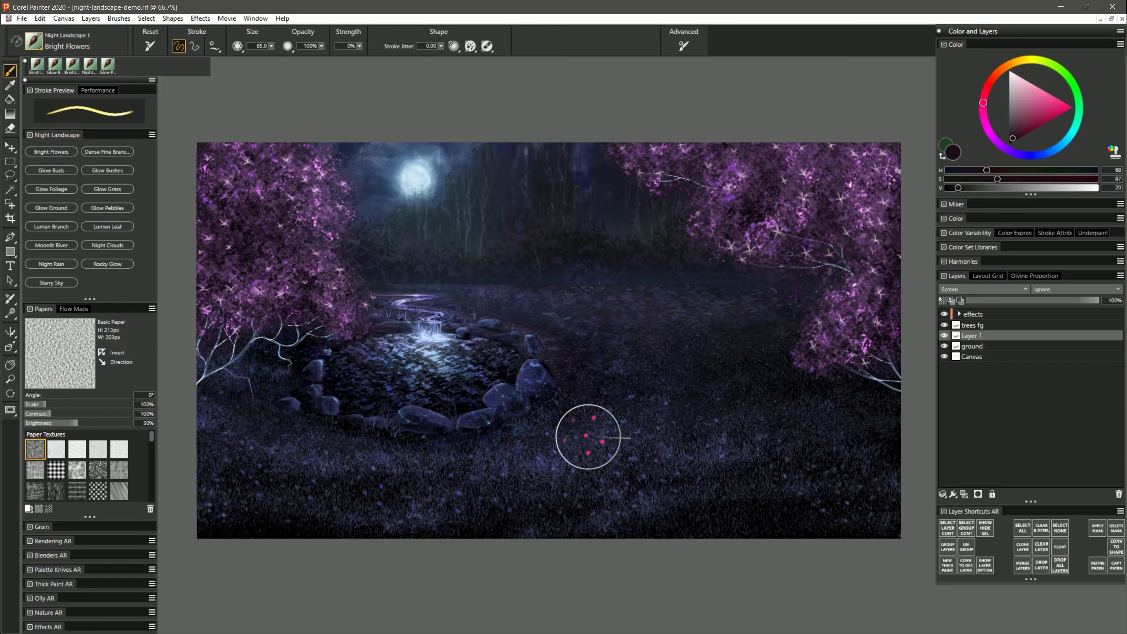
left_click(643, 436)
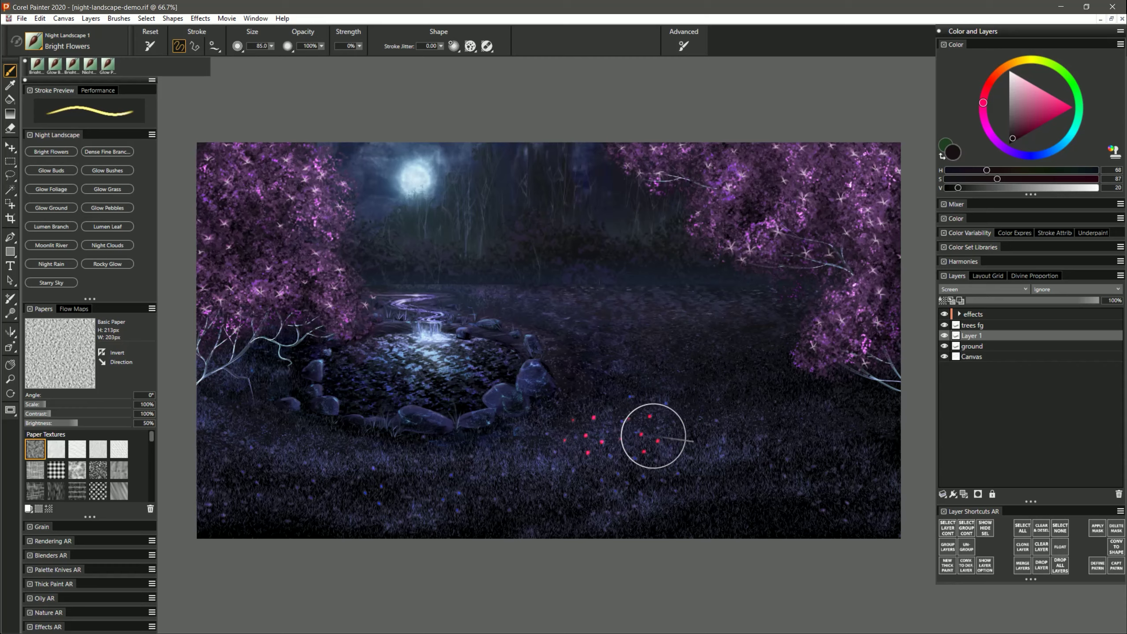
left_click_drag(654, 435, 737, 445)
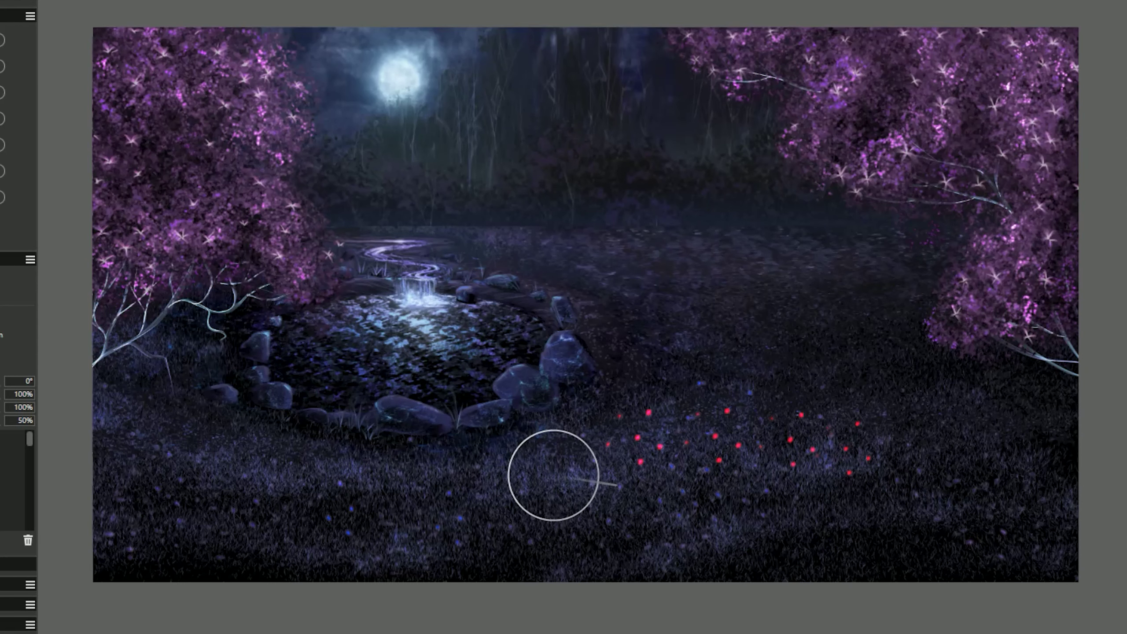
Step: Dab Bright Flowers clusters along the grass in front of the pond, layering repeated dabs on the same spots to intensify the blooms
left_click(556, 476)
left_click(550, 475)
left_click(551, 472)
left_click(556, 472)
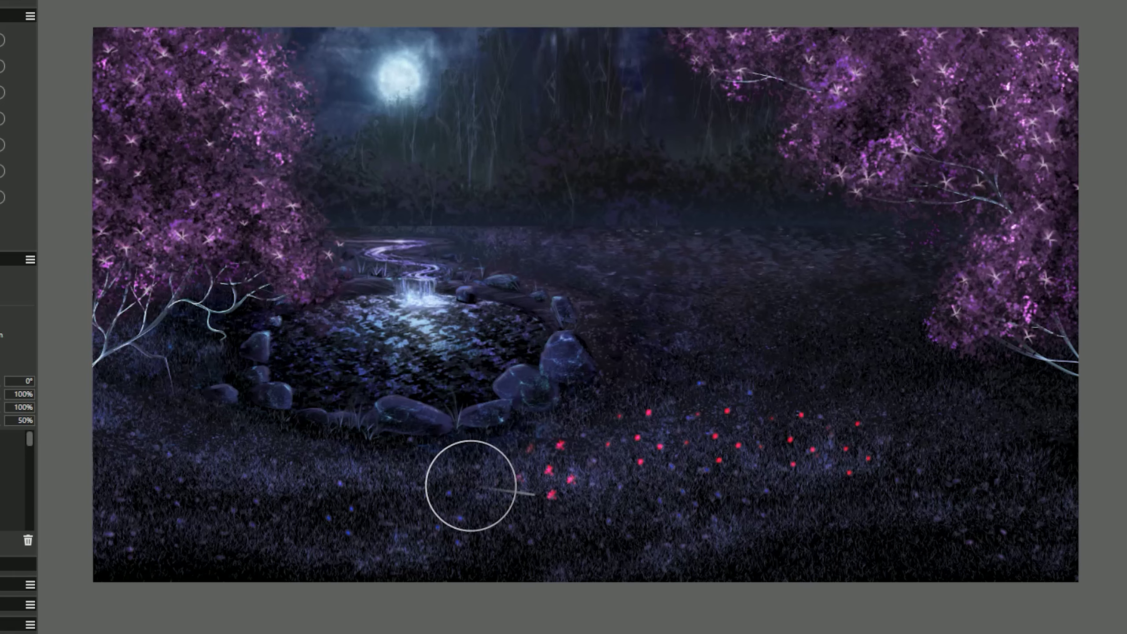
left_click(453, 483)
left_click(453, 491)
left_click(457, 504)
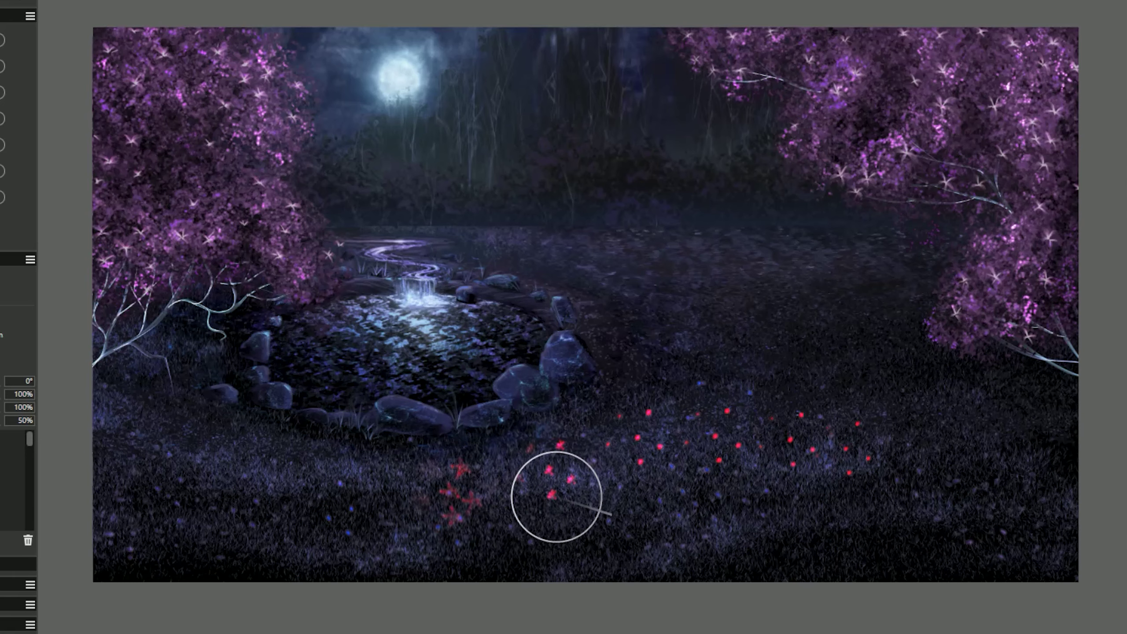
left_click(616, 486)
left_click(616, 493)
left_click(611, 493)
left_click(616, 496)
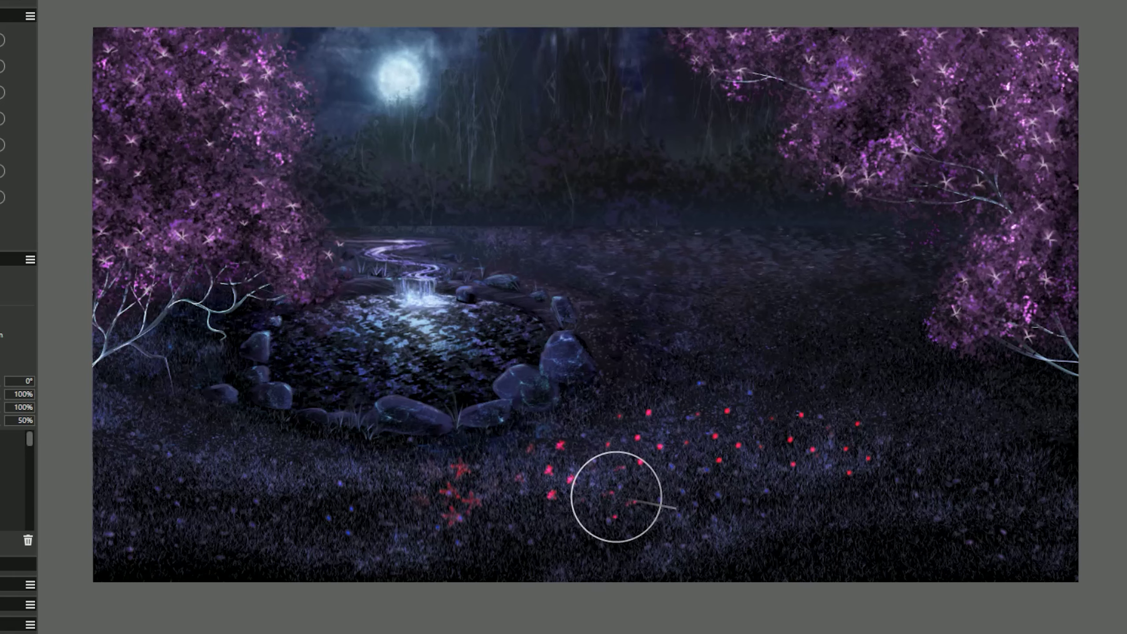
left_click(617, 495)
left_click(616, 496)
left_click(617, 494)
left_click(619, 493)
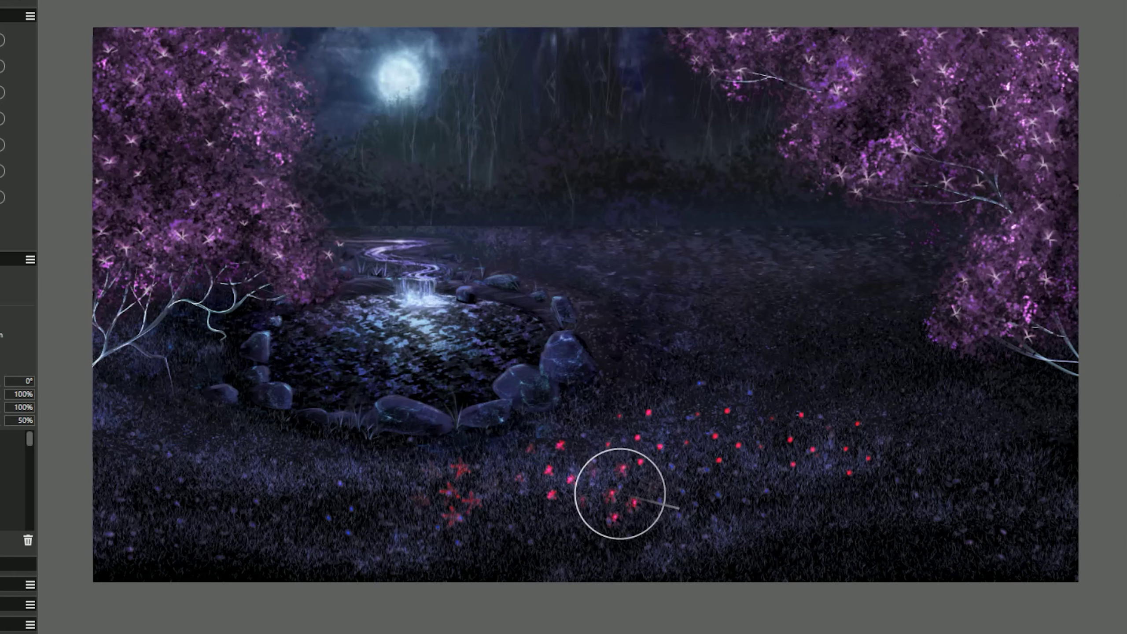
left_click(695, 498)
left_click(693, 501)
left_click(692, 502)
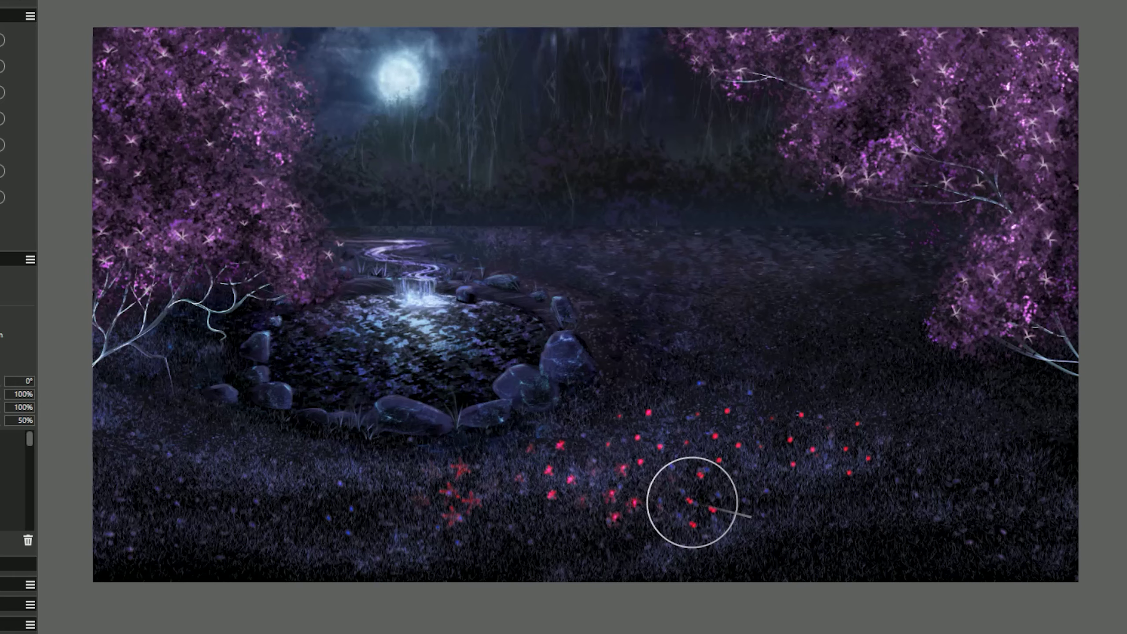
left_click(692, 502)
left_click(693, 501)
left_click(693, 500)
left_click(694, 500)
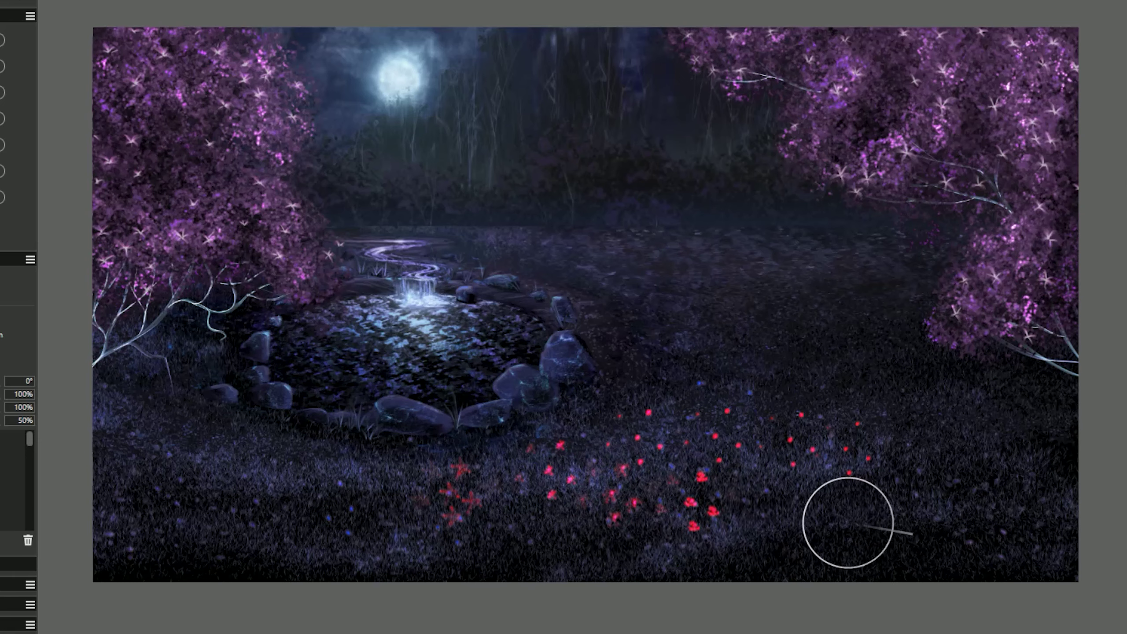
Step: Try the Bright Flowers brush enlarged to about 256 on the grass, and reset the brush to its defaults
left_click_drag(767, 481, 763, 486)
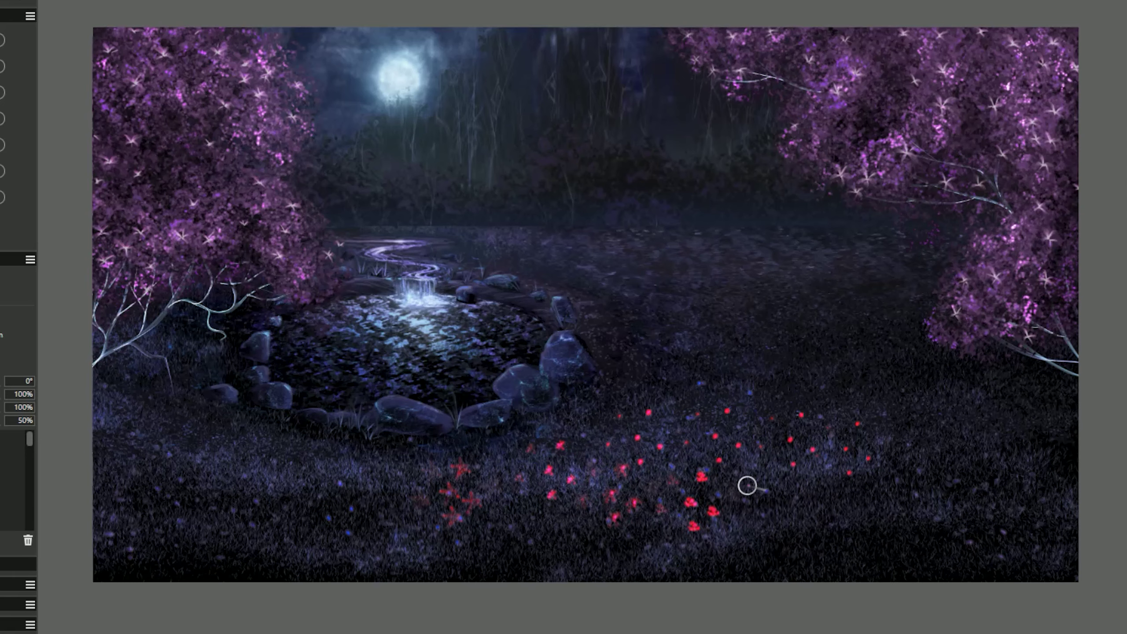
left_click(765, 481)
left_click(766, 506)
left_click_drag(828, 491, 902, 577)
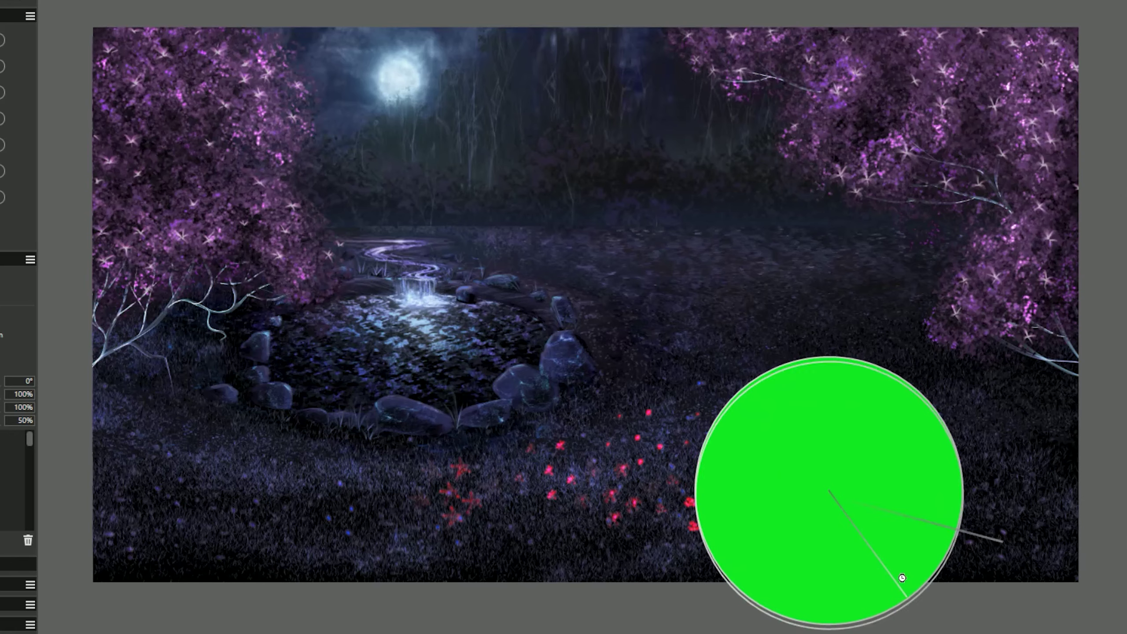
mouse_move(889, 475)
left_mouse_down()
mouse_move(659, 478)
mouse_move(855, 478)
left_mouse_up()
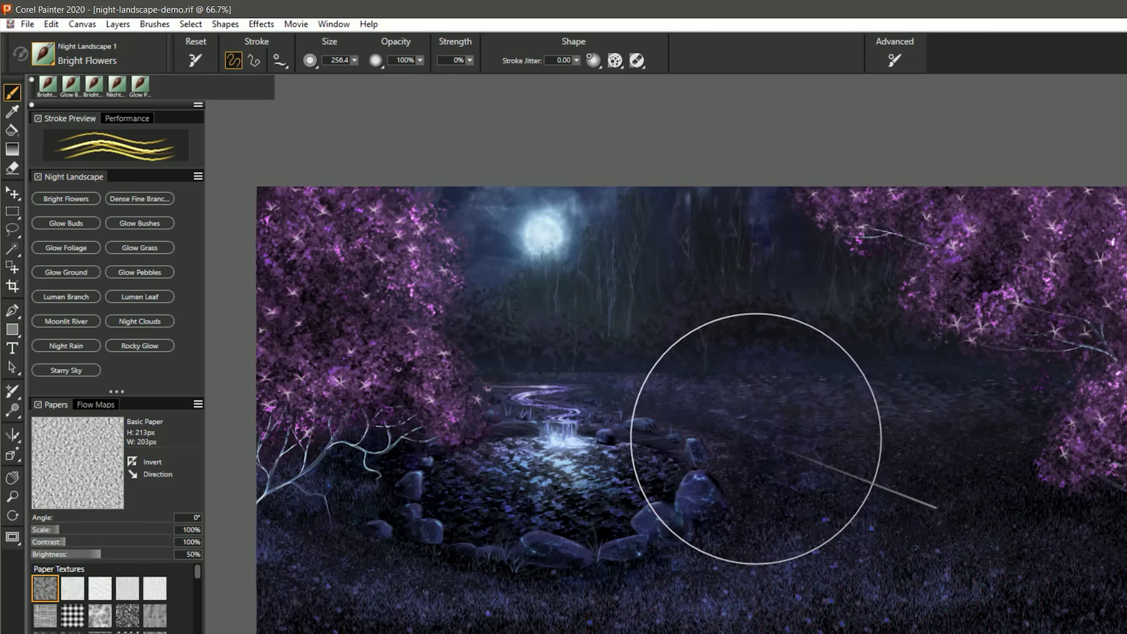
left_click(195, 61)
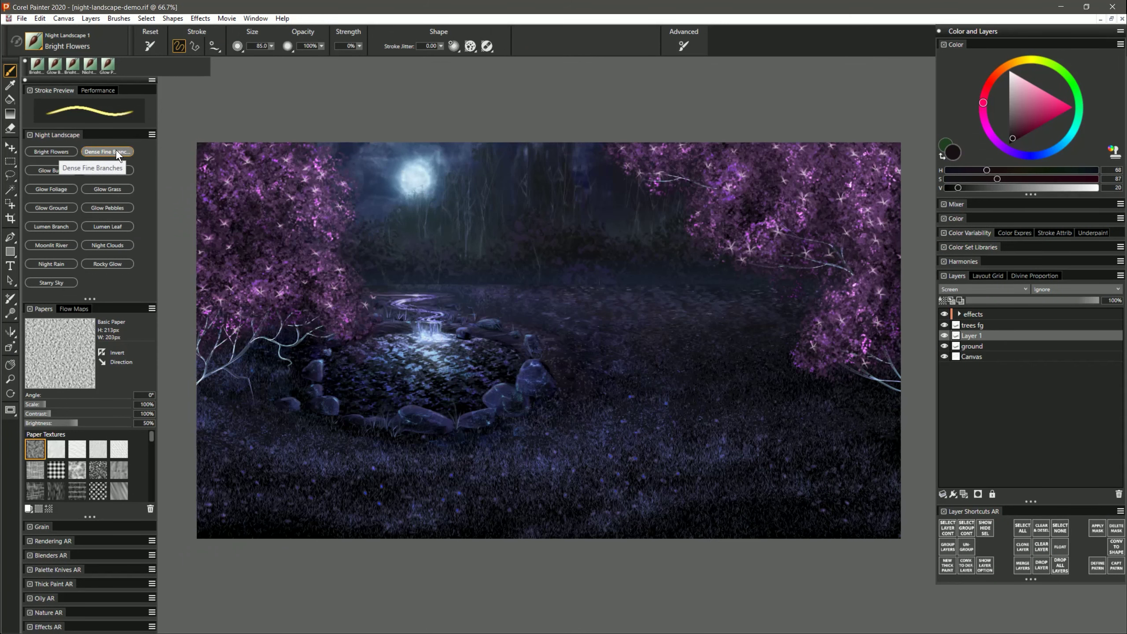
Step: Try two upright Dense Fine Branches strokes in muted blue-grey on the far bank behind the pond, and undo both
left_click(116, 151)
left_click_drag(1067, 136, 1055, 153)
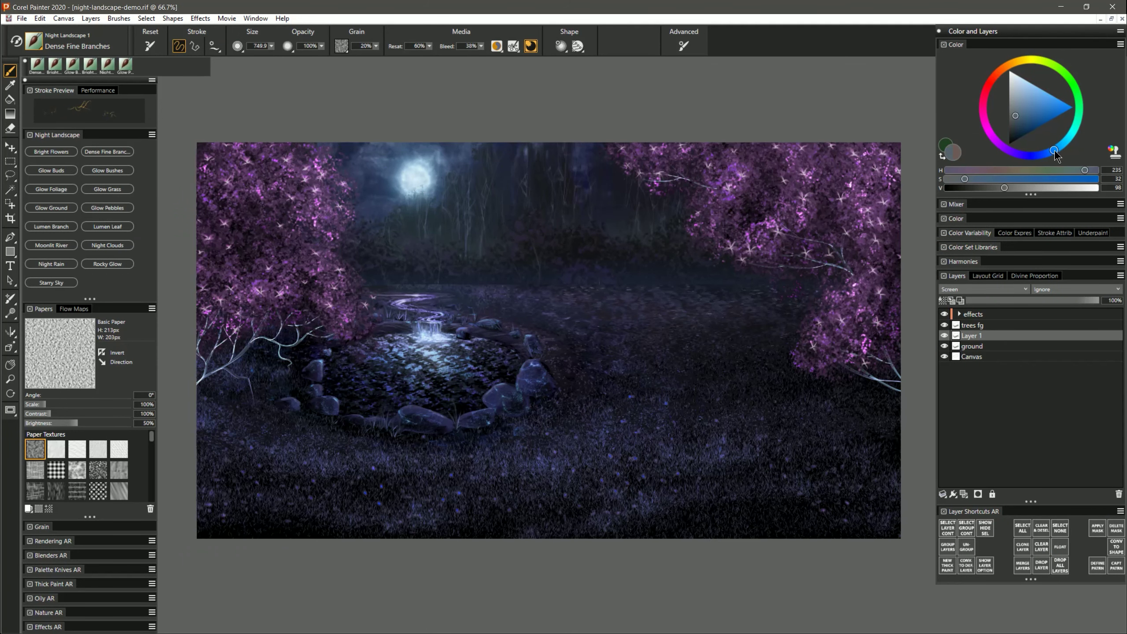
left_click(1014, 111)
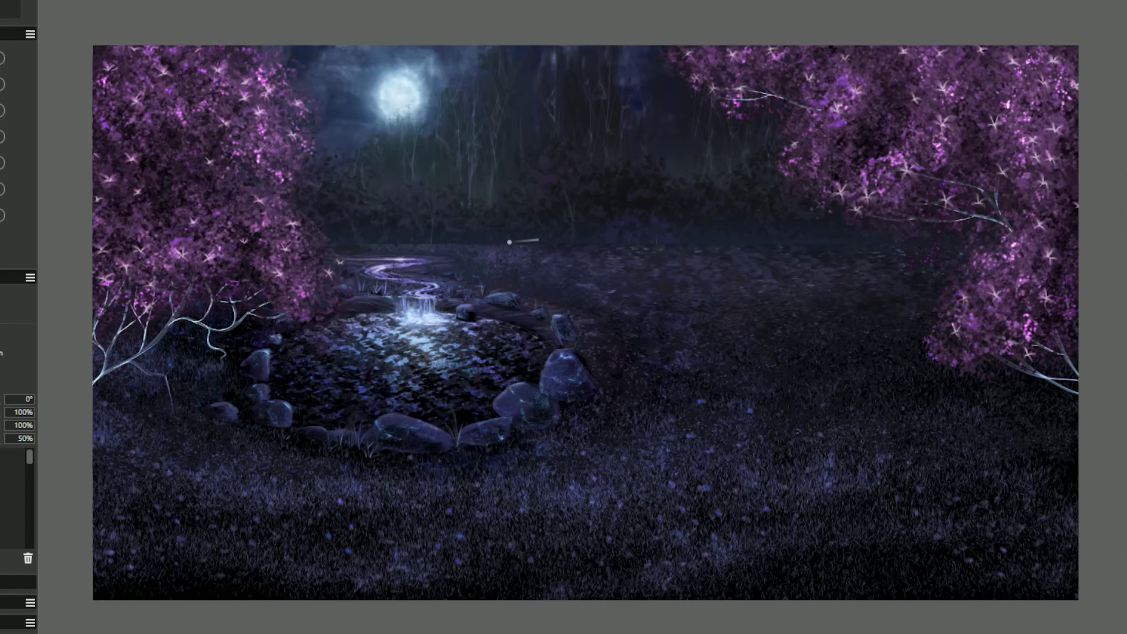
mouse_move(510, 242)
left_mouse_down()
mouse_move(523, 101)
mouse_move(515, 66)
left_mouse_up()
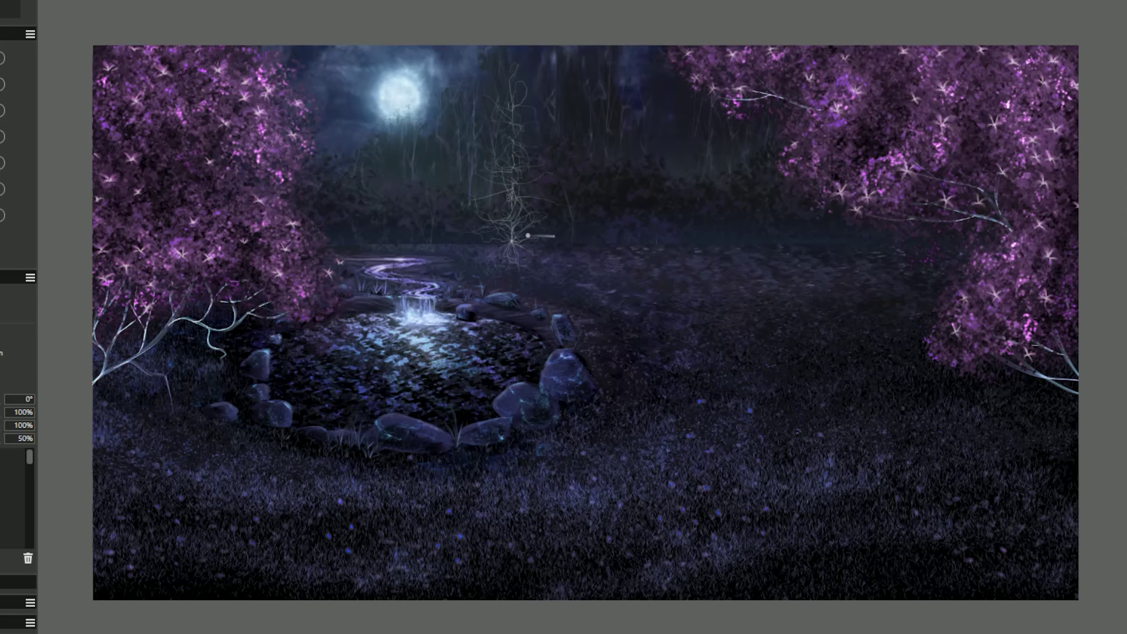
left_click_drag(527, 236, 568, 67)
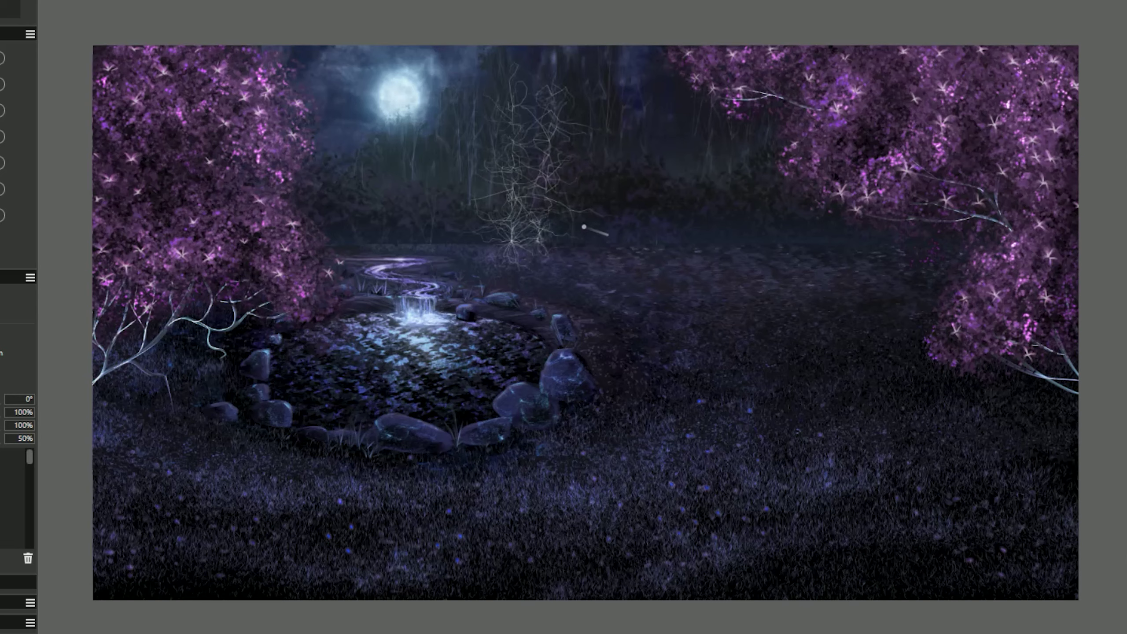
key("ctrl+z")
key("ctrl+z")
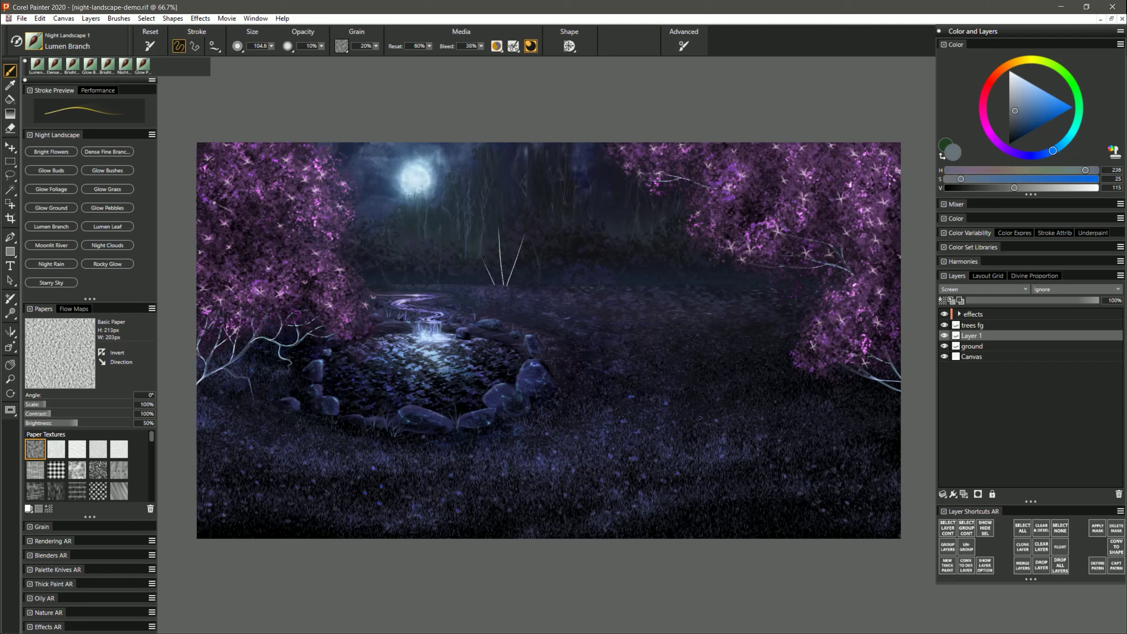
Step: Paint Dense Fine Branches growing upward from the thin Lumen Branch trunks on the far bank
left_click(107, 152)
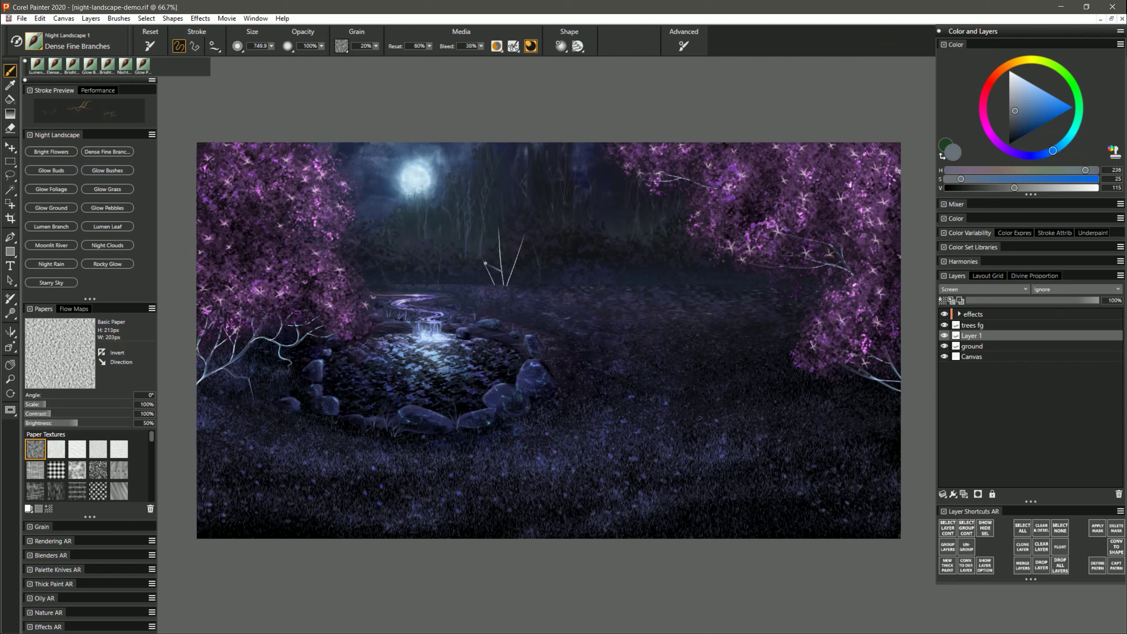
mouse_move(486, 263)
left_mouse_down()
mouse_move(485, 97)
mouse_move(515, 151)
mouse_move(554, 97)
left_mouse_up()
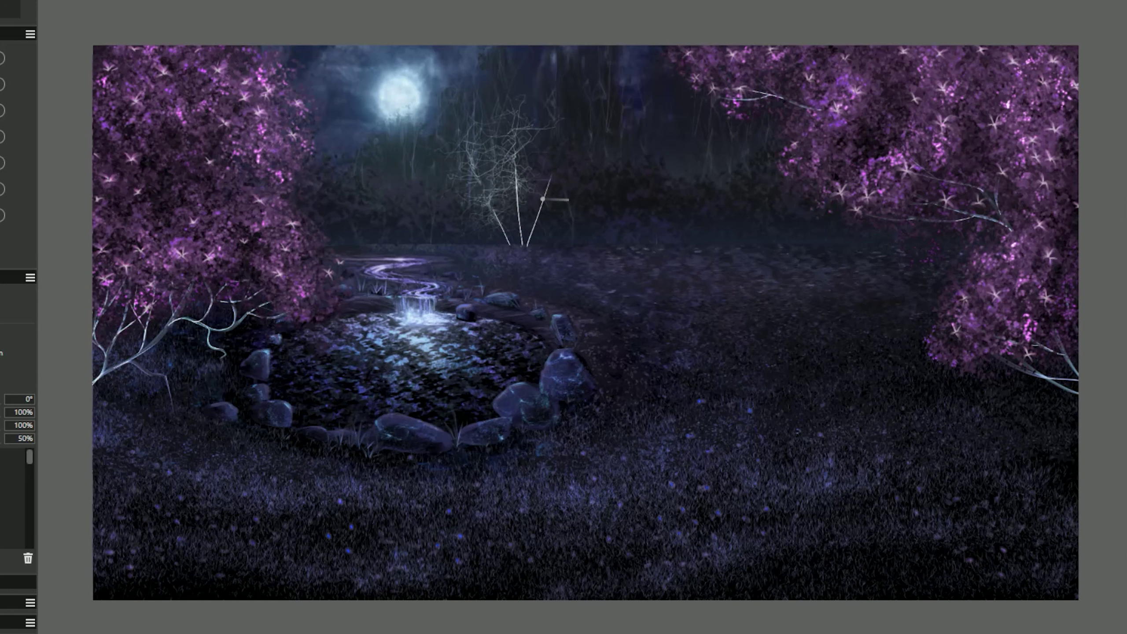
left_click_drag(543, 200, 572, 98)
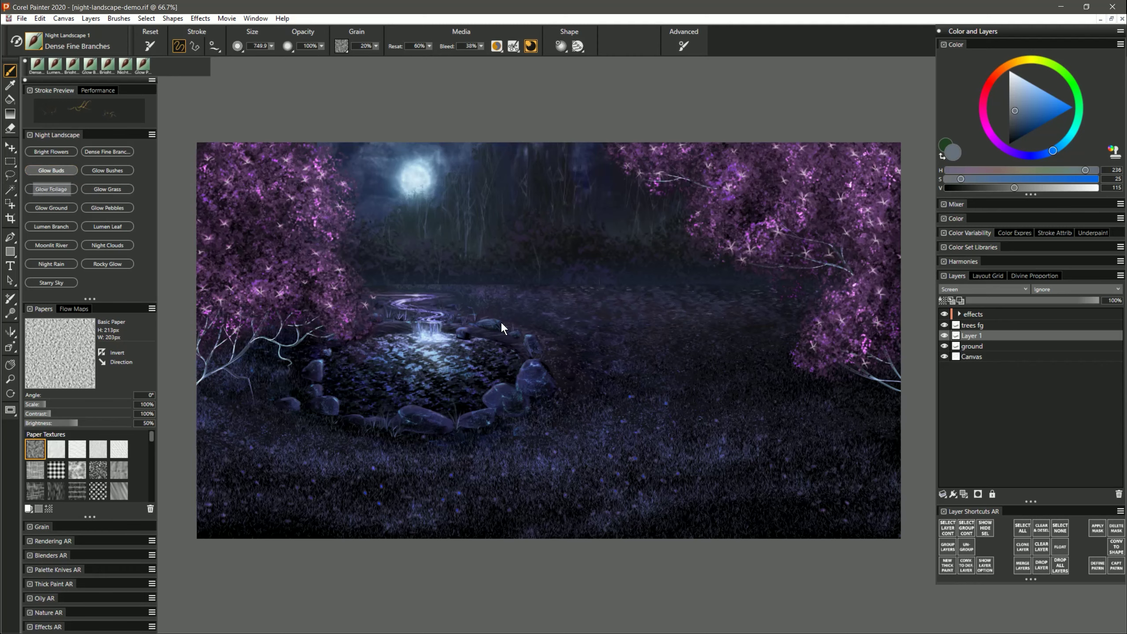
Step: Choose a very dark pink and paint a small patch of Glow Buds foliage in front of the background woods
left_click(983, 102)
left_click_drag(1015, 136, 1013, 140)
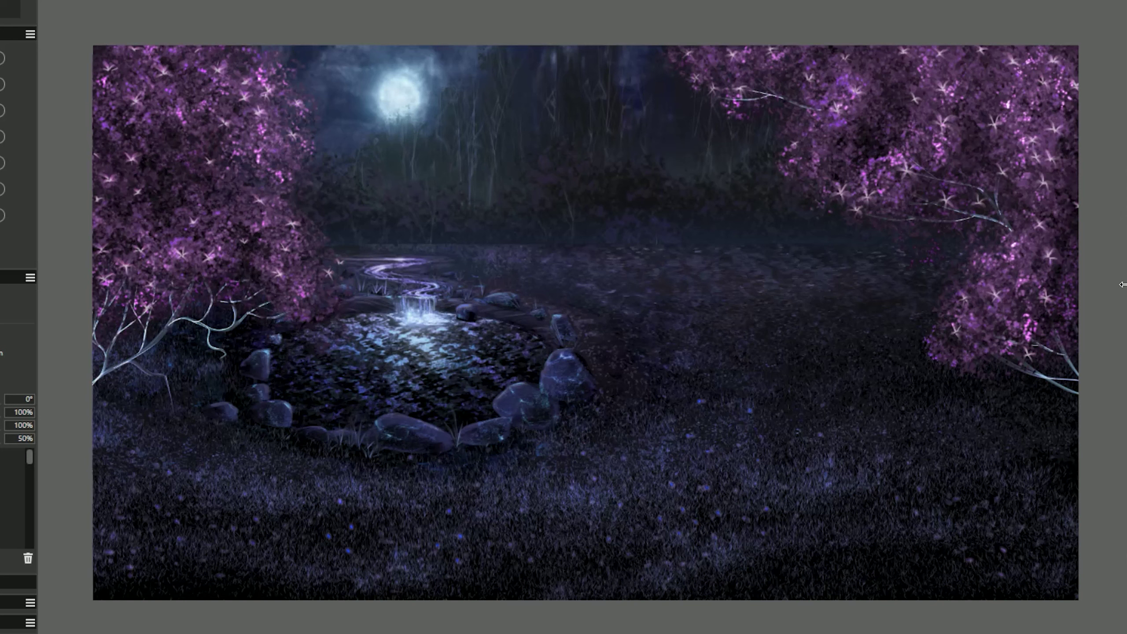
mouse_move(562, 153)
left_mouse_down()
mouse_move(536, 169)
mouse_move(561, 148)
mouse_move(549, 174)
mouse_move(563, 166)
mouse_move(560, 188)
mouse_move(539, 186)
mouse_move(570, 167)
mouse_move(554, 176)
mouse_move(550, 204)
mouse_move(568, 175)
mouse_move(580, 202)
left_mouse_up()
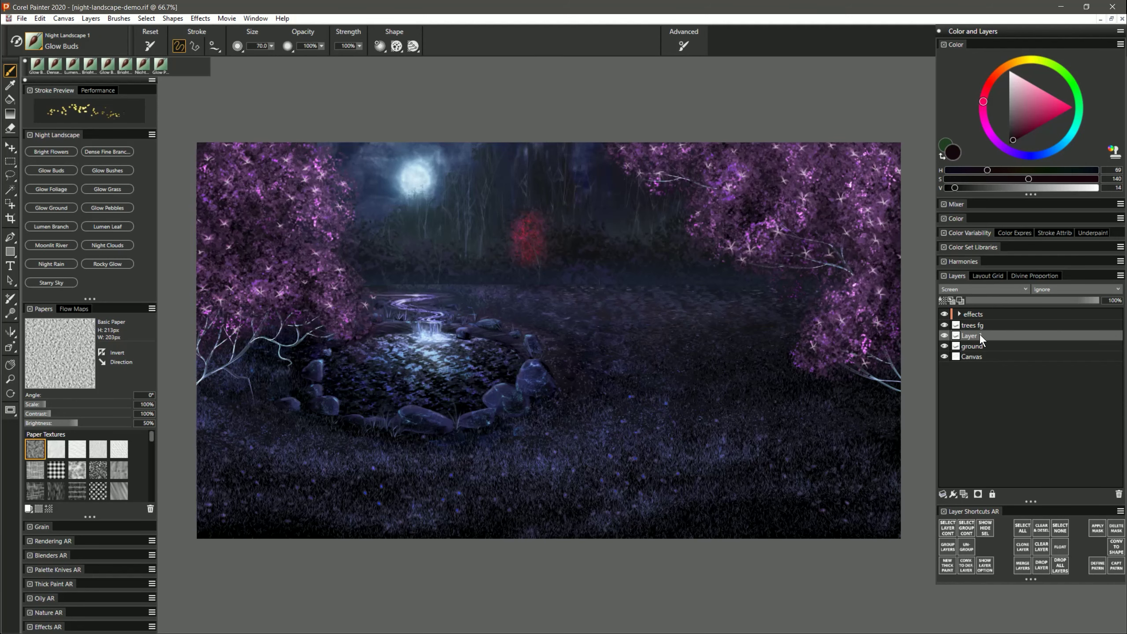
Step: Move Layer 1 above the trees fg layer and paint brighter pink Glow Buds over the left blossom tree and below the moon
left_click_drag(980, 339, 981, 322)
left_click(306, 235, "alt")
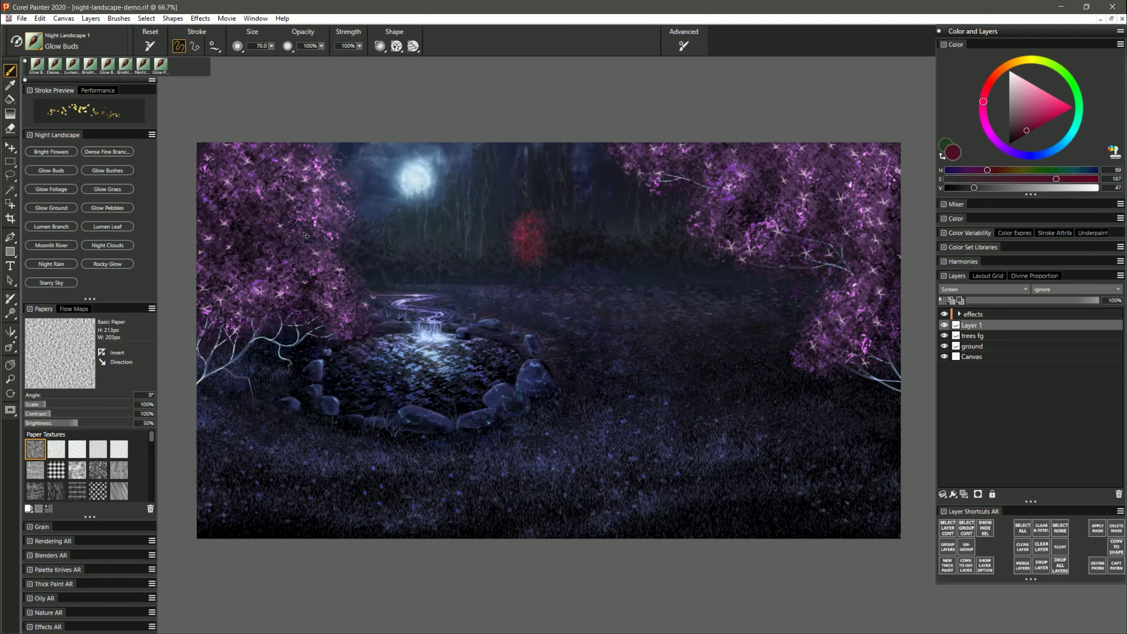
mouse_move(292, 226)
left_mouse_down()
mouse_move(313, 210)
mouse_move(330, 225)
mouse_move(333, 199)
mouse_move(300, 197)
mouse_move(306, 168)
mouse_move(281, 181)
left_mouse_up()
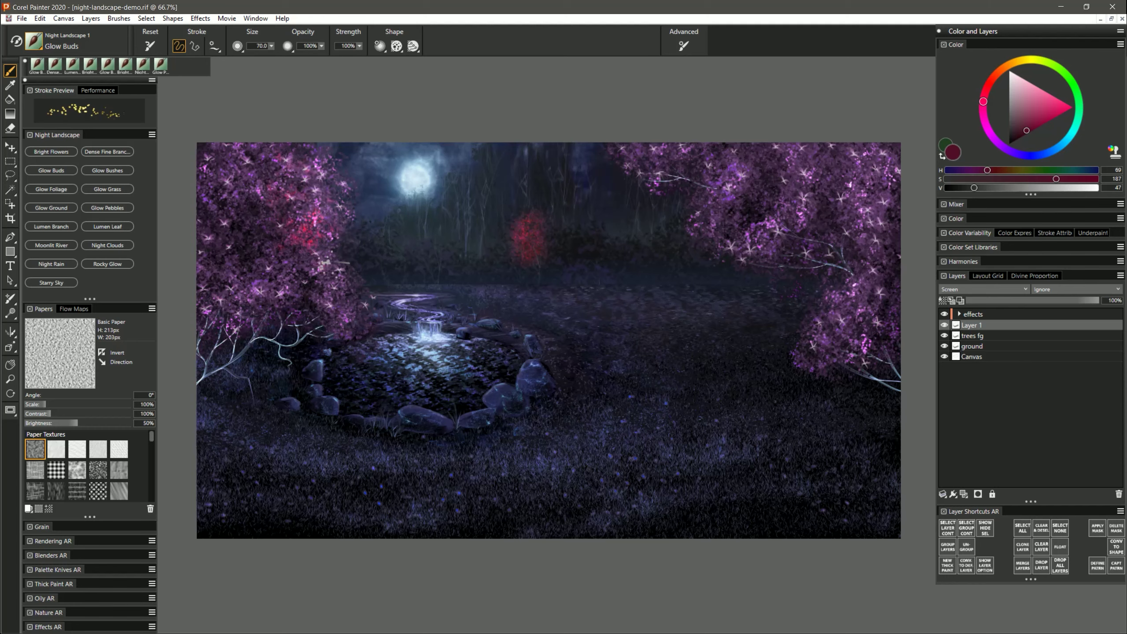
mouse_move(329, 264)
left_mouse_down()
mouse_move(311, 286)
mouse_move(337, 313)
mouse_move(295, 291)
left_mouse_up()
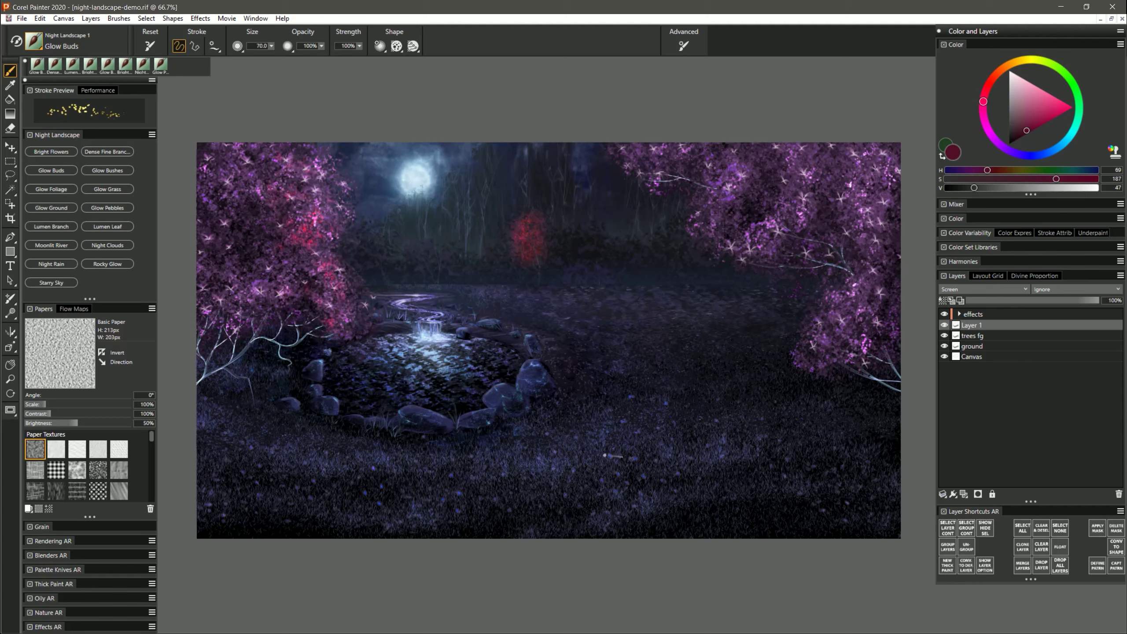
mouse_move(430, 249)
left_mouse_down()
mouse_move(448, 284)
mouse_move(430, 249)
mouse_move(439, 245)
mouse_move(400, 251)
mouse_move(428, 215)
mouse_move(445, 265)
mouse_move(489, 269)
left_mouse_up()
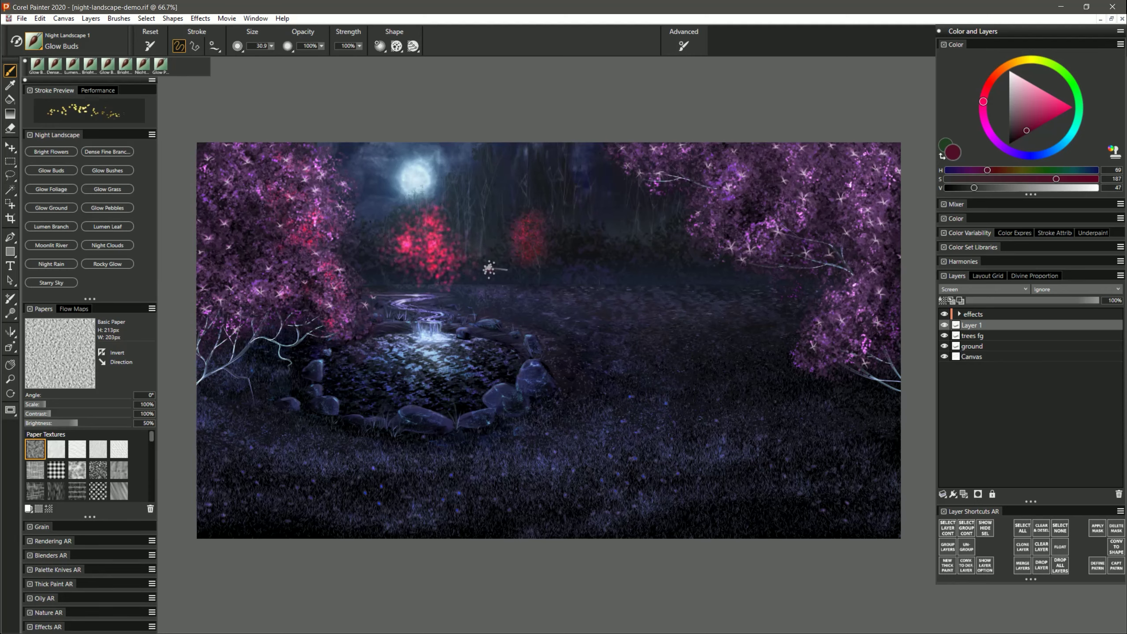
left_click(489, 267)
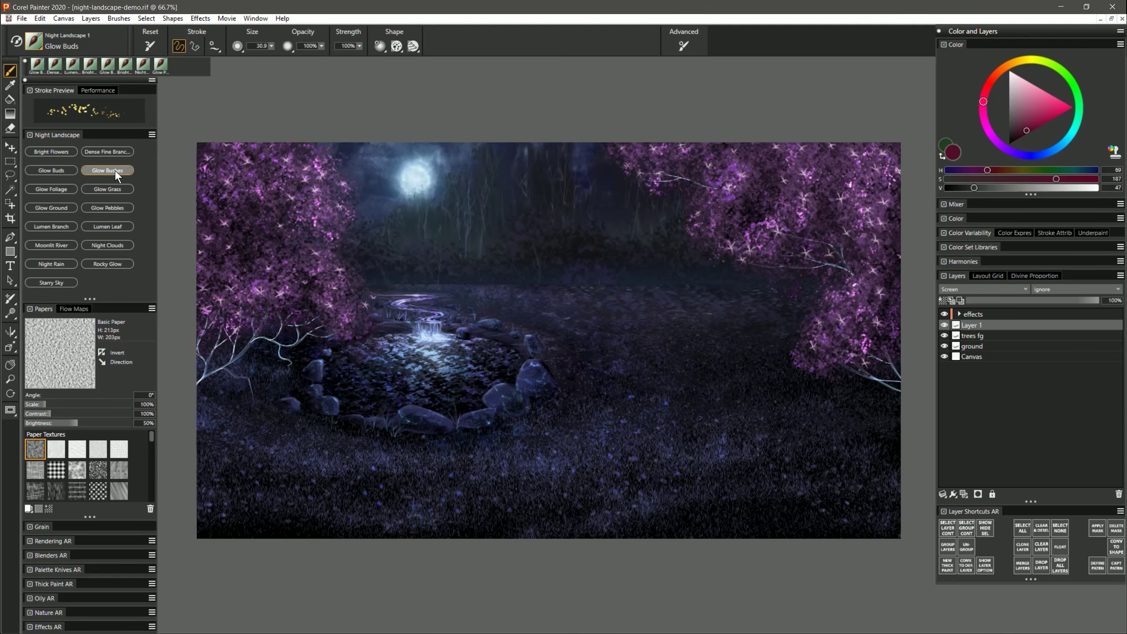
Step: Paint a turquoise bush with the Glow Bushes brush beside the rocks at the pond's lower right edge
left_click(114, 171)
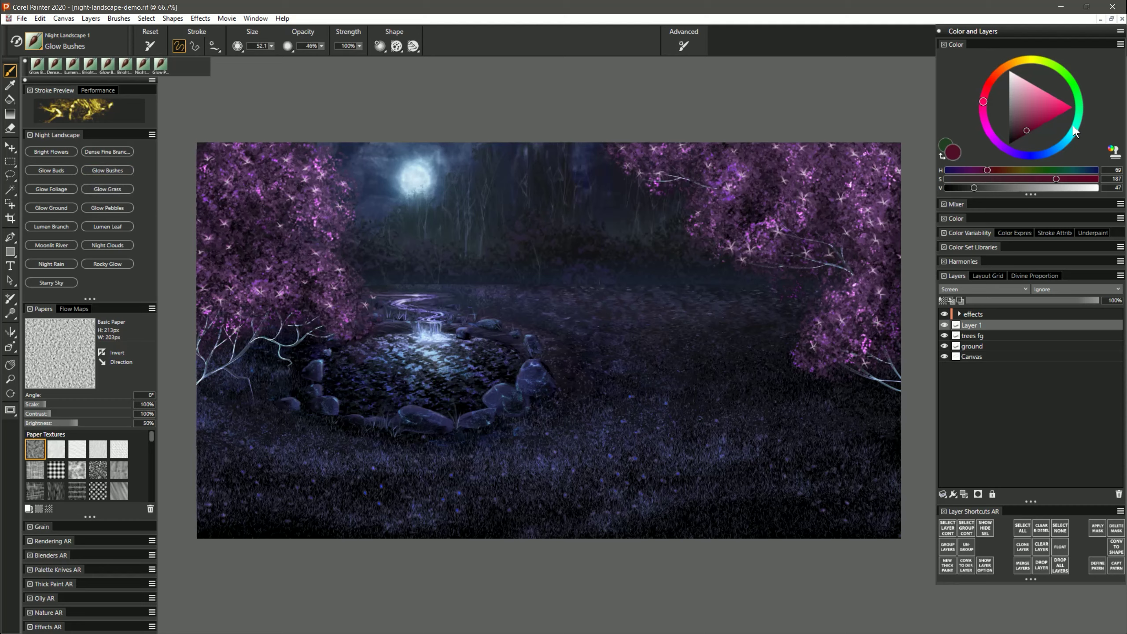
left_click(1076, 128)
left_click_drag(525, 424, 537, 373)
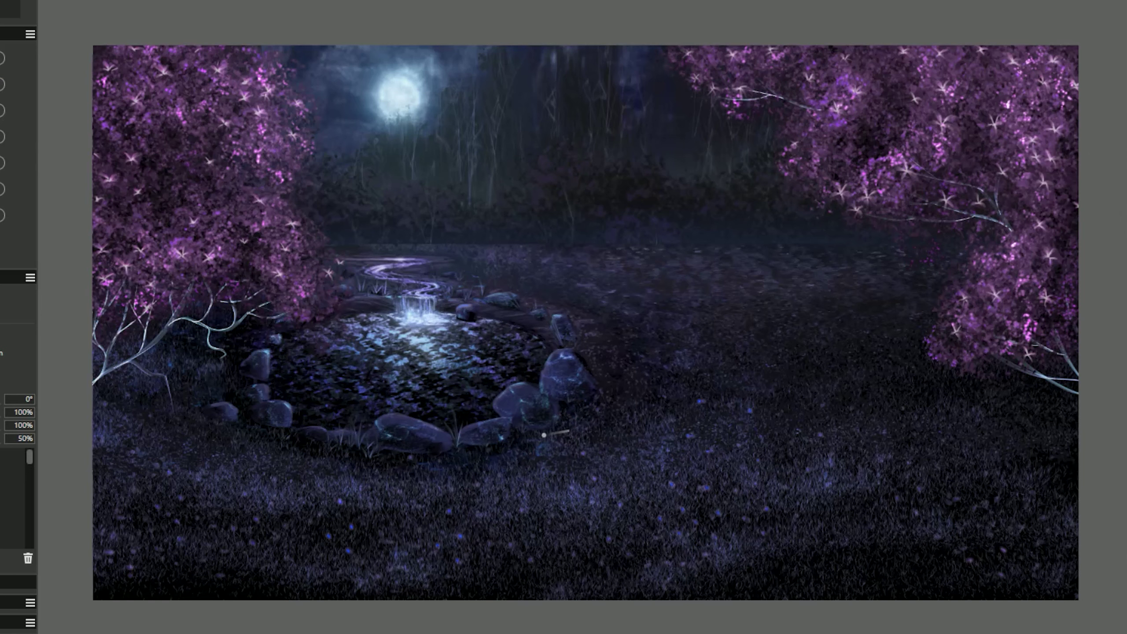
mouse_move(564, 436)
left_mouse_down()
mouse_move(570, 322)
mouse_move(524, 439)
mouse_move(486, 368)
mouse_move(574, 436)
mouse_move(606, 416)
mouse_move(561, 424)
mouse_move(534, 359)
mouse_move(507, 445)
mouse_move(479, 426)
left_mouse_up()
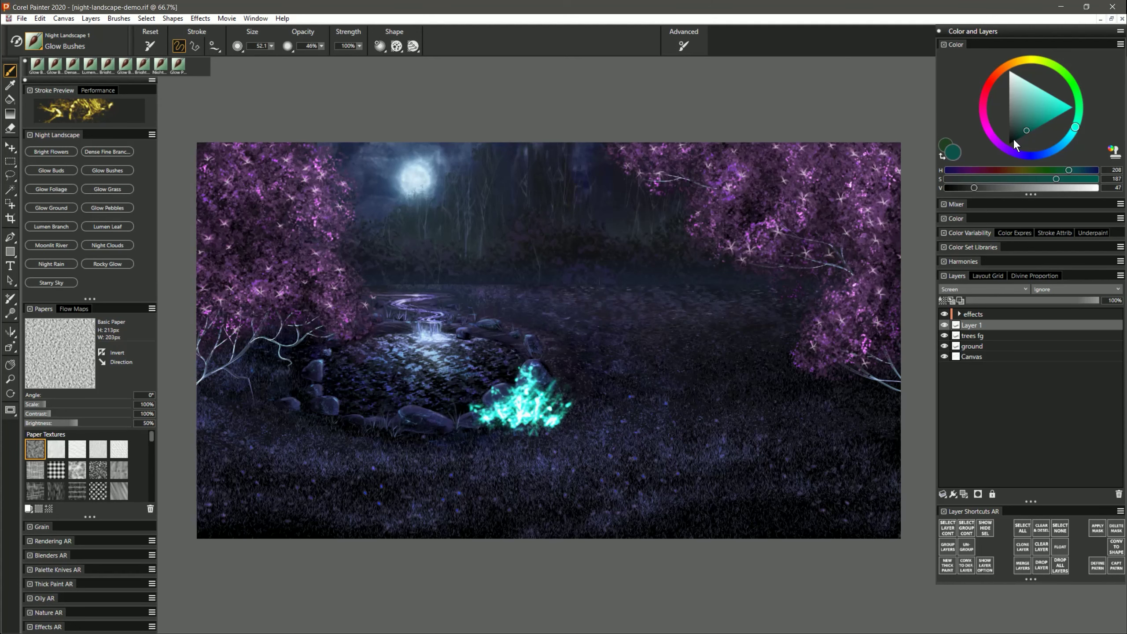
Step: Choose a very dark teal and paint a Glow Bushes clump beside the rocks at the pond's lower left edge
left_click(1014, 139)
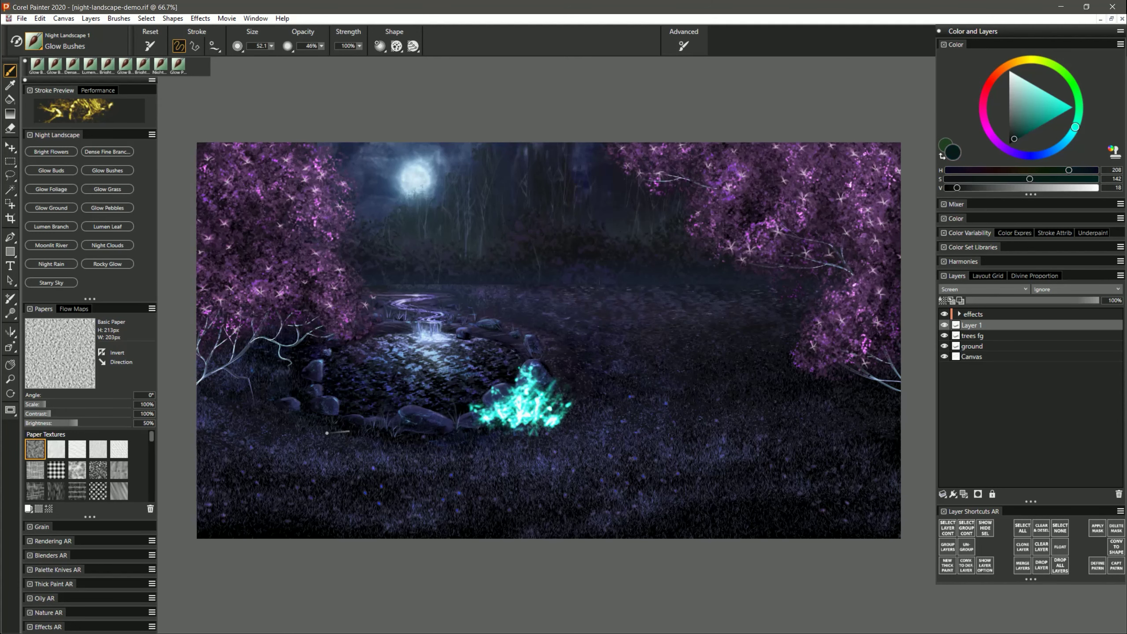
mouse_move(327, 433)
left_mouse_down()
mouse_move(293, 426)
mouse_move(344, 364)
mouse_move(346, 432)
mouse_move(377, 413)
left_mouse_up()
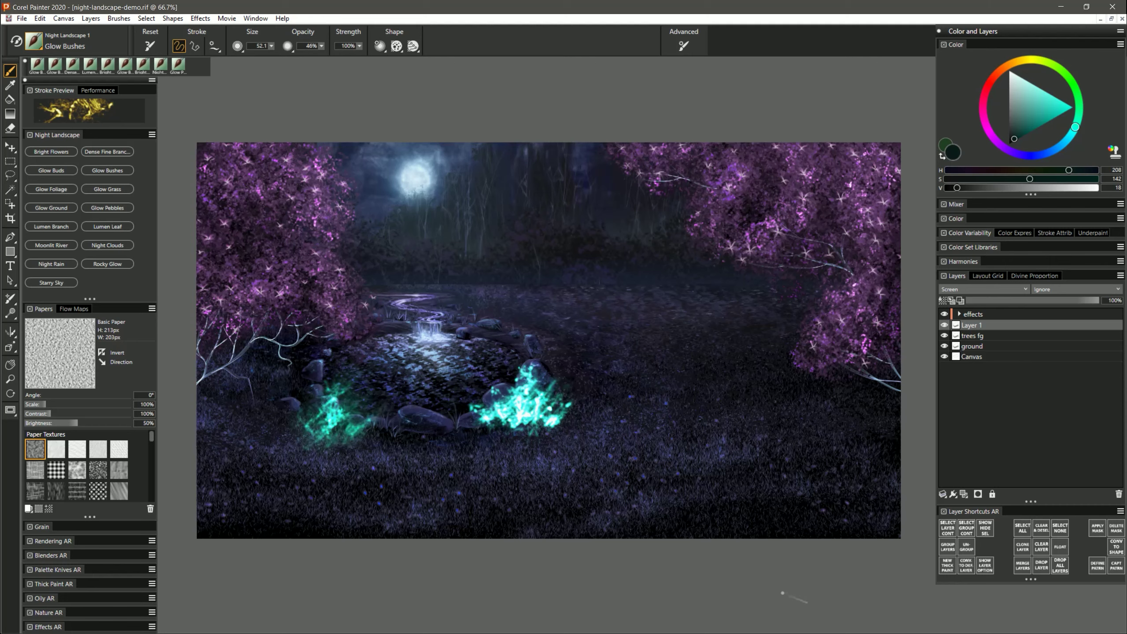
Step: Try the Normal blend mode on Layer 1 and restore it to Screen
left_click(975, 289)
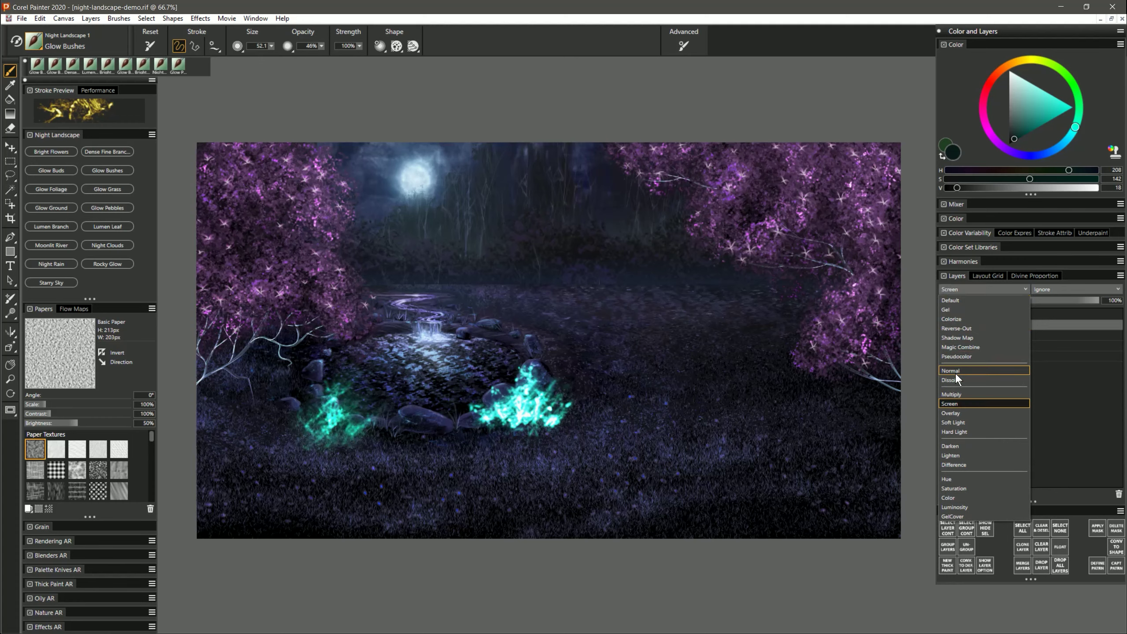
left_click(955, 371)
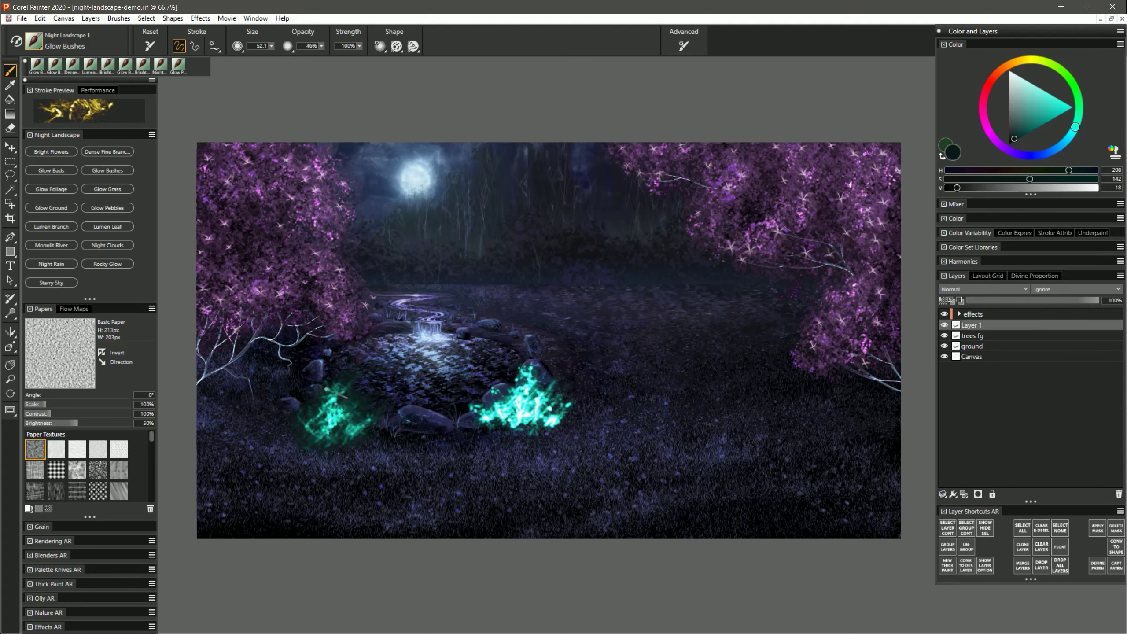
left_click(971, 288)
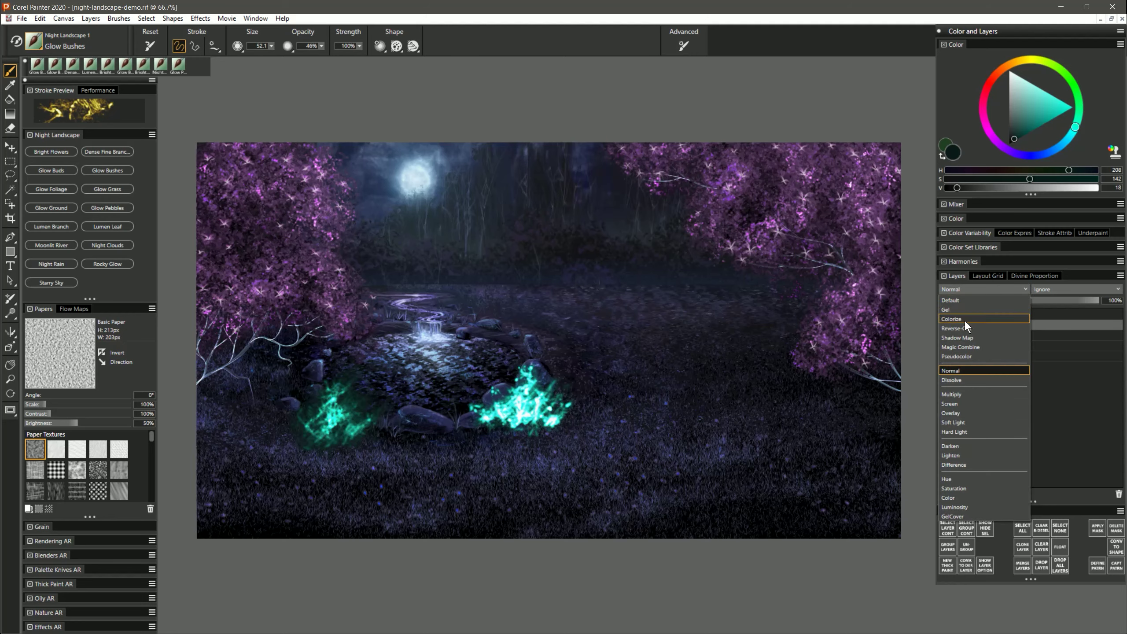
left_click(954, 405)
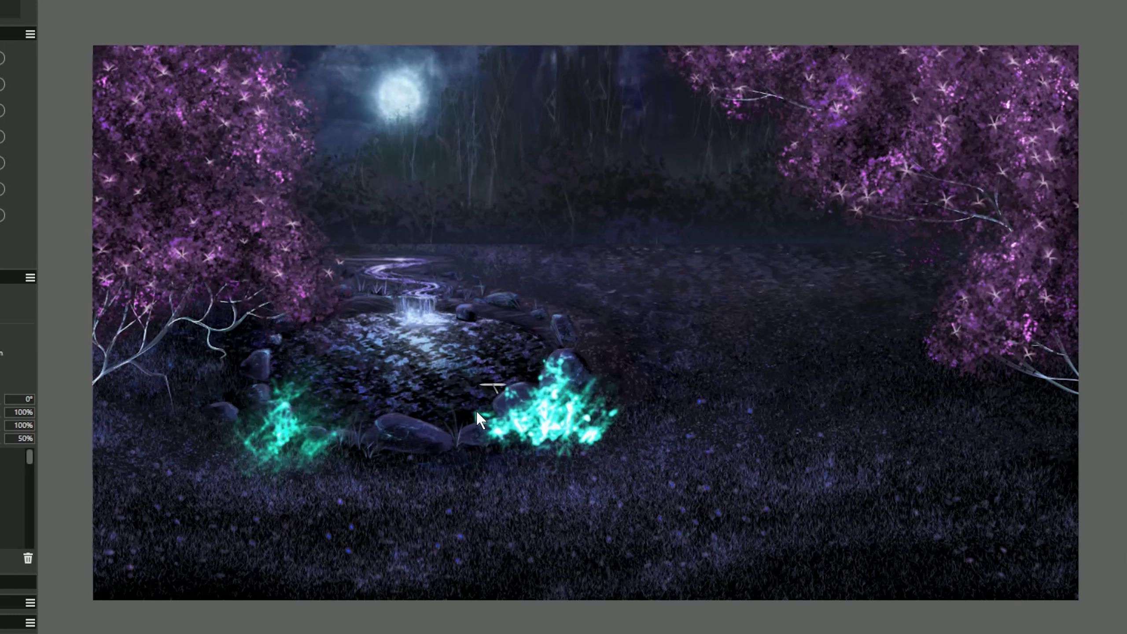
Step: Paint additional Glow Bushes clumps on the grass just below the pond and farther to its right
mouse_move(406, 473)
left_mouse_down()
mouse_move(410, 483)
mouse_move(412, 439)
mouse_move(426, 475)
mouse_move(422, 466)
mouse_move(439, 475)
left_mouse_up()
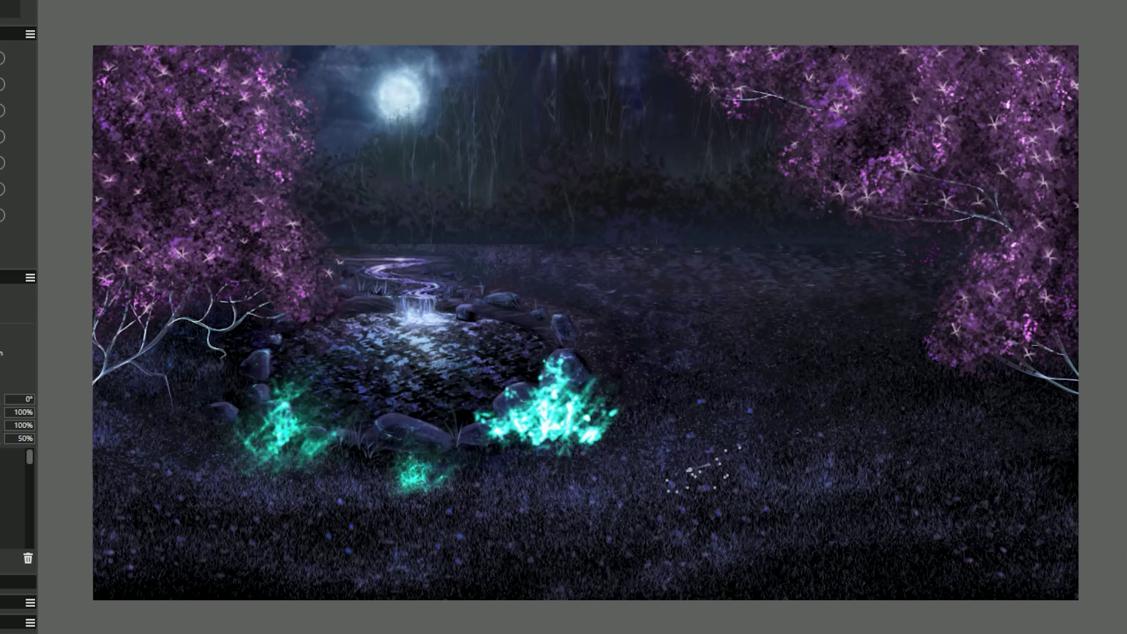
mouse_move(692, 470)
left_mouse_down()
mouse_move(701, 400)
mouse_move(667, 472)
mouse_move(655, 444)
mouse_move(674, 431)
mouse_move(759, 431)
mouse_move(767, 459)
left_mouse_up()
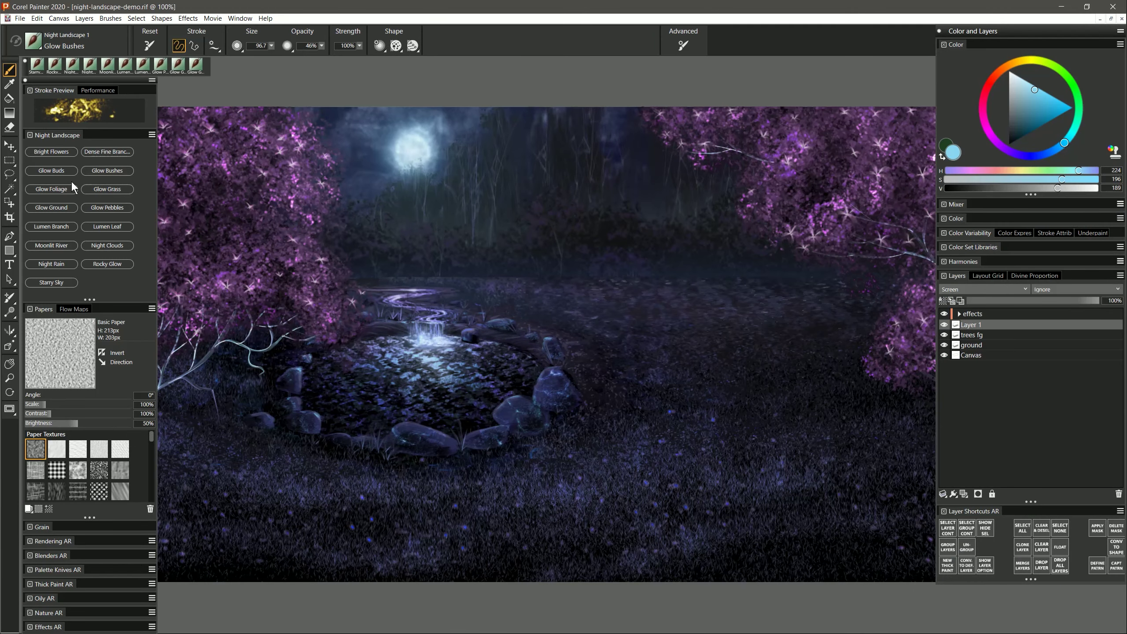
Step: Paint a rounded bush in very dark violet with the Glow Foliage brush in front of the woods on the far bank
left_click(58, 188)
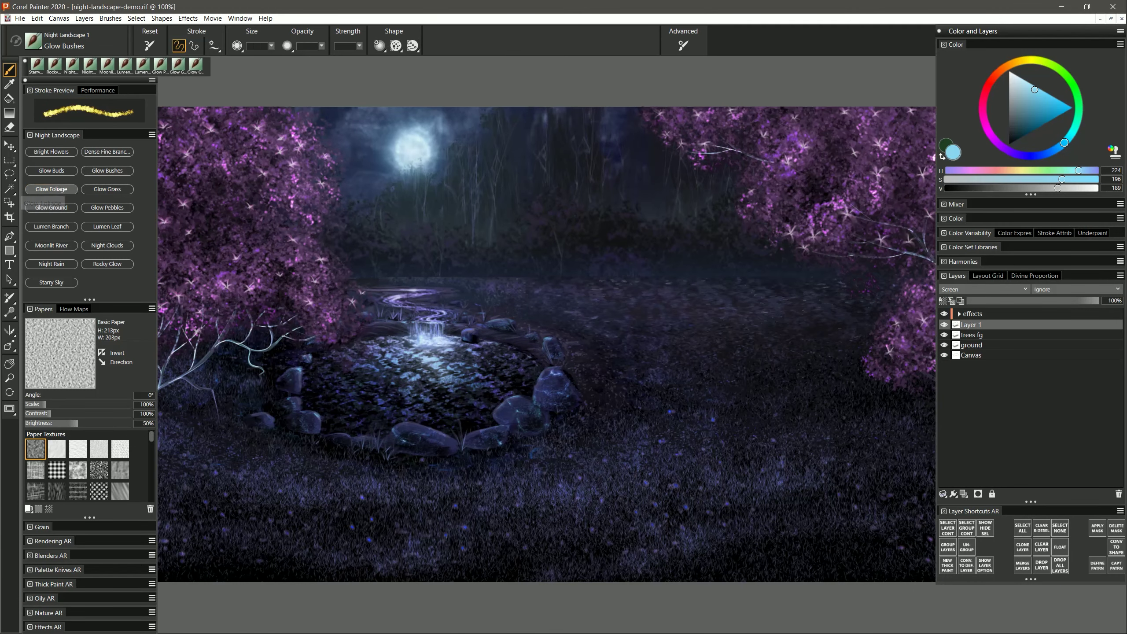
left_click(1007, 150)
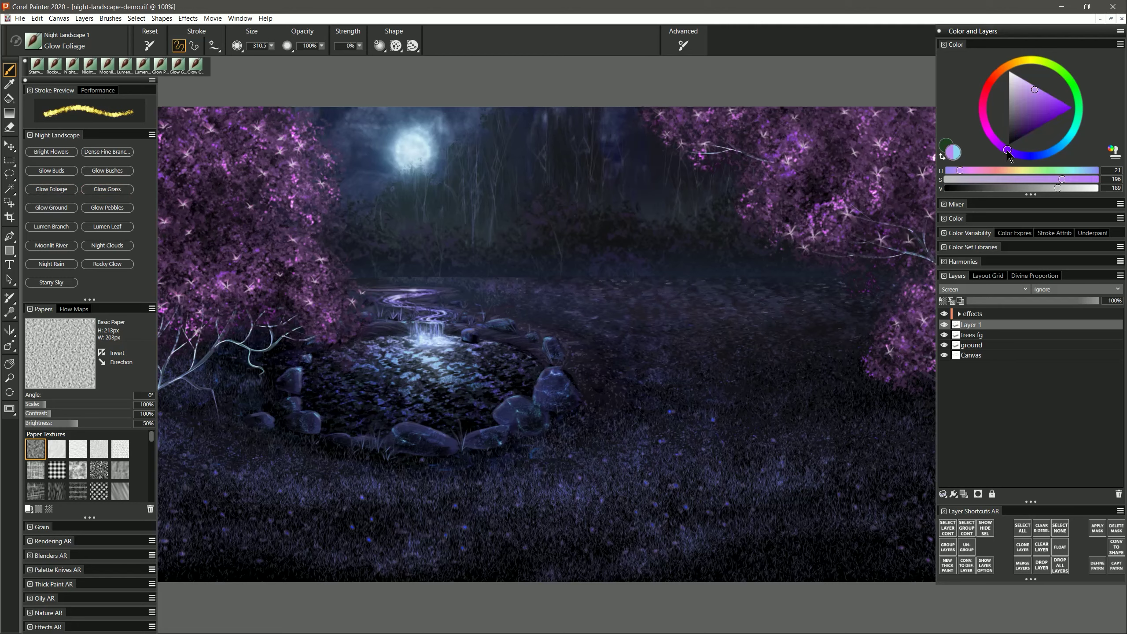
left_click(1017, 136)
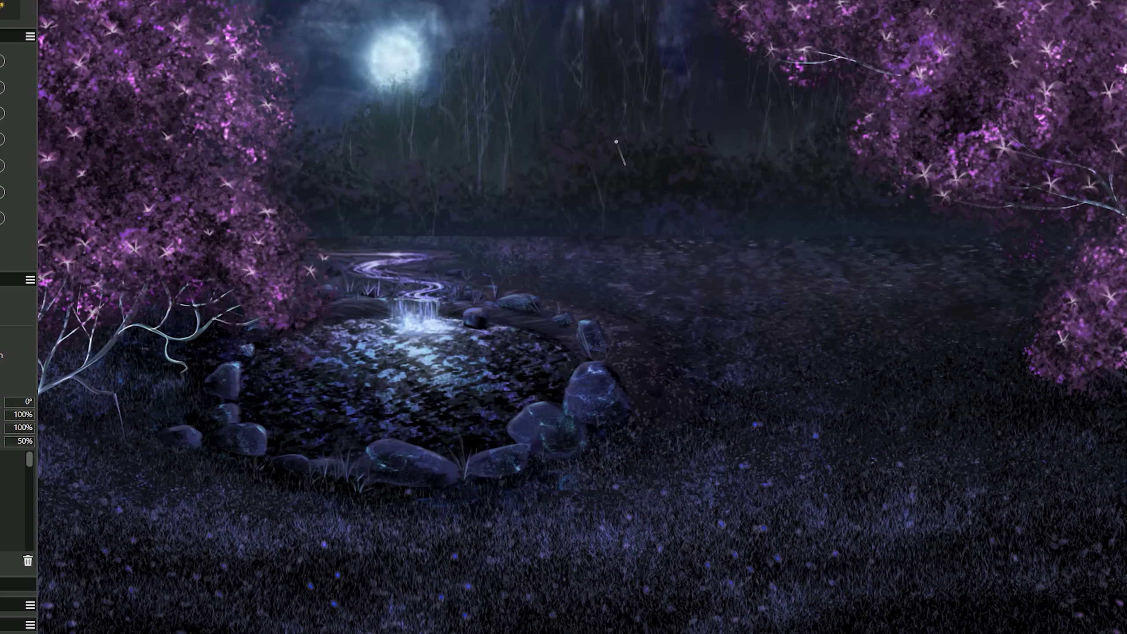
mouse_move(571, 213)
left_mouse_down()
mouse_move(543, 219)
mouse_move(563, 249)
left_mouse_up()
mouse_move(604, 200)
left_mouse_down()
mouse_move(610, 161)
mouse_move(566, 151)
mouse_move(592, 187)
mouse_move(629, 186)
mouse_move(616, 143)
mouse_move(618, 165)
mouse_move(653, 202)
mouse_move(635, 134)
mouse_move(595, 165)
mouse_move(663, 205)
mouse_move(670, 165)
mouse_move(598, 144)
left_mouse_up()
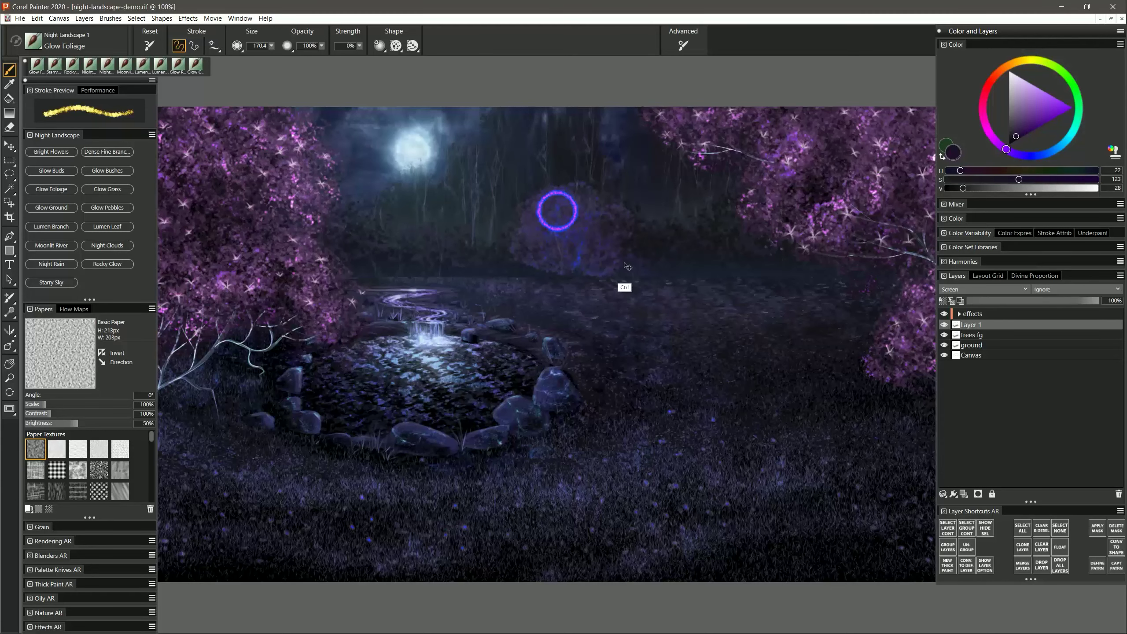
key("ctrl+z")
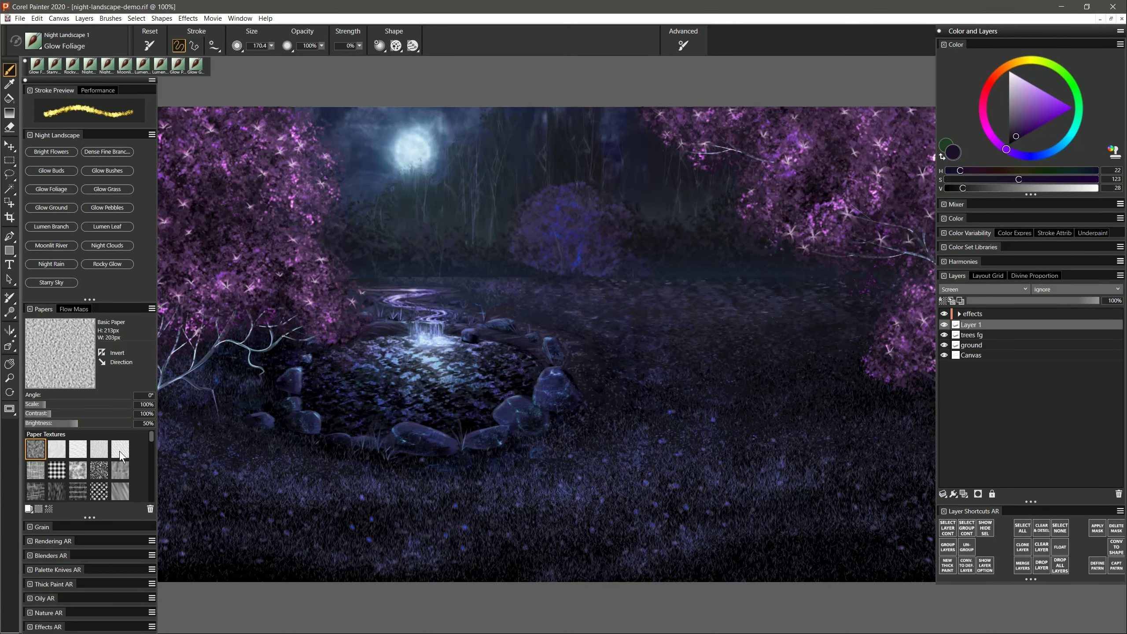
Step: Switch the paper texture to Simulated Woodgrain and paint a brighter violet Glow Foliage over the bush on the far bank
scroll(98, 458, "down", 3)
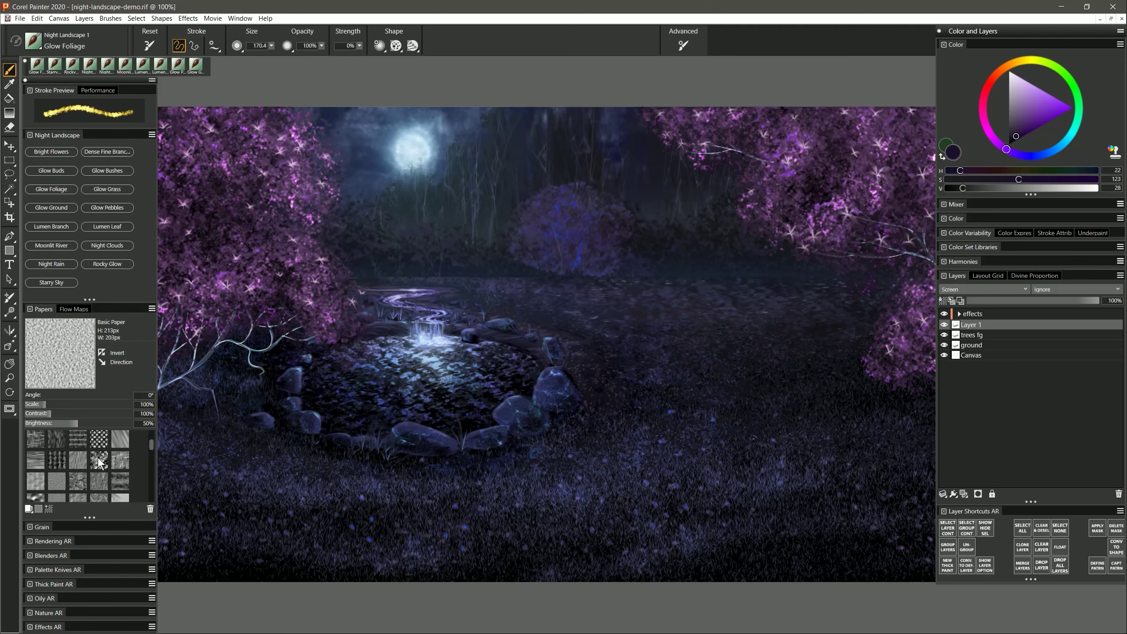
left_click(99, 460)
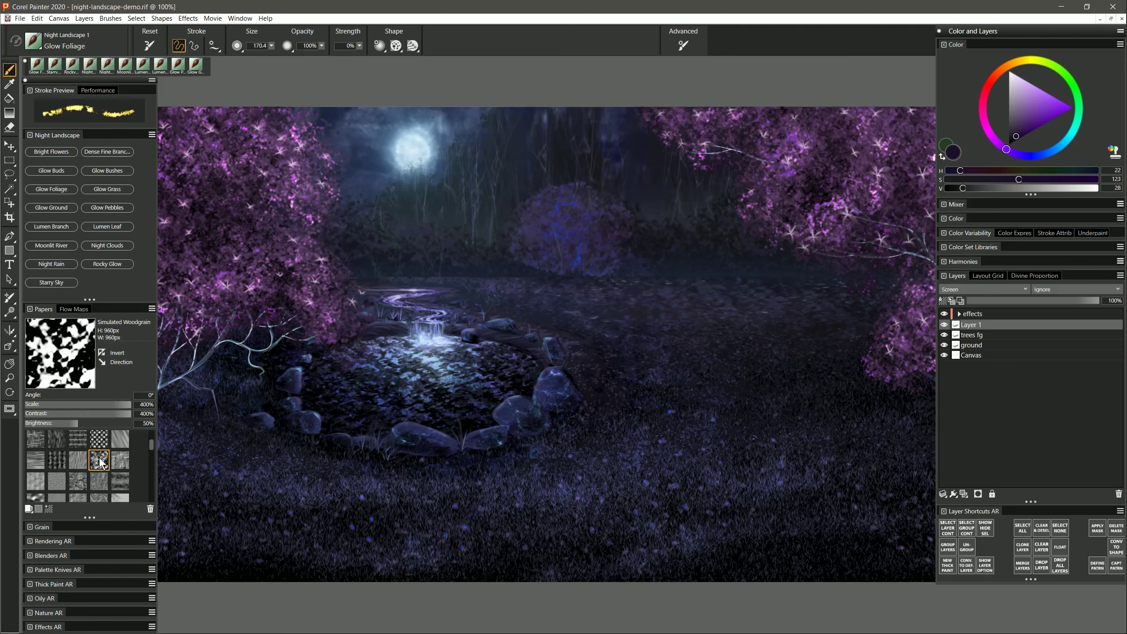
left_click(1027, 130)
mouse_move(511, 185)
left_mouse_down()
mouse_move(479, 181)
mouse_move(483, 203)
mouse_move(484, 181)
mouse_move(469, 188)
mouse_move(485, 206)
mouse_move(501, 168)
mouse_move(464, 213)
mouse_move(482, 174)
mouse_move(456, 167)
mouse_move(496, 213)
mouse_move(508, 176)
left_mouse_up()
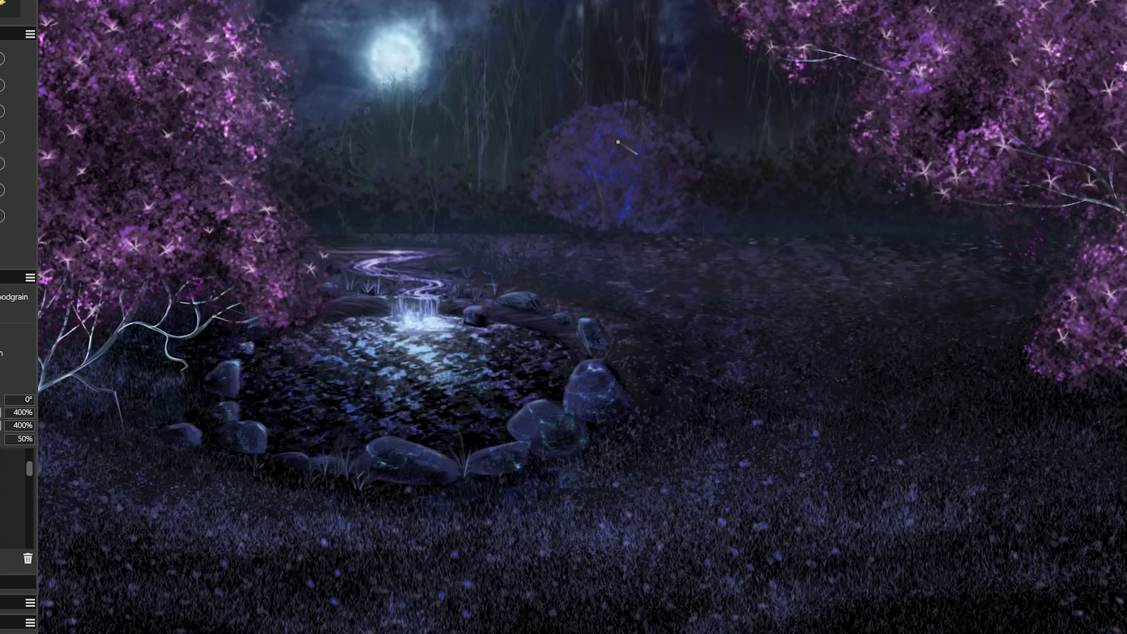
mouse_move(618, 142)
left_mouse_down()
mouse_move(590, 145)
mouse_move(573, 170)
mouse_move(610, 165)
mouse_move(619, 192)
mouse_move(623, 174)
mouse_move(584, 194)
mouse_move(656, 175)
left_mouse_up()
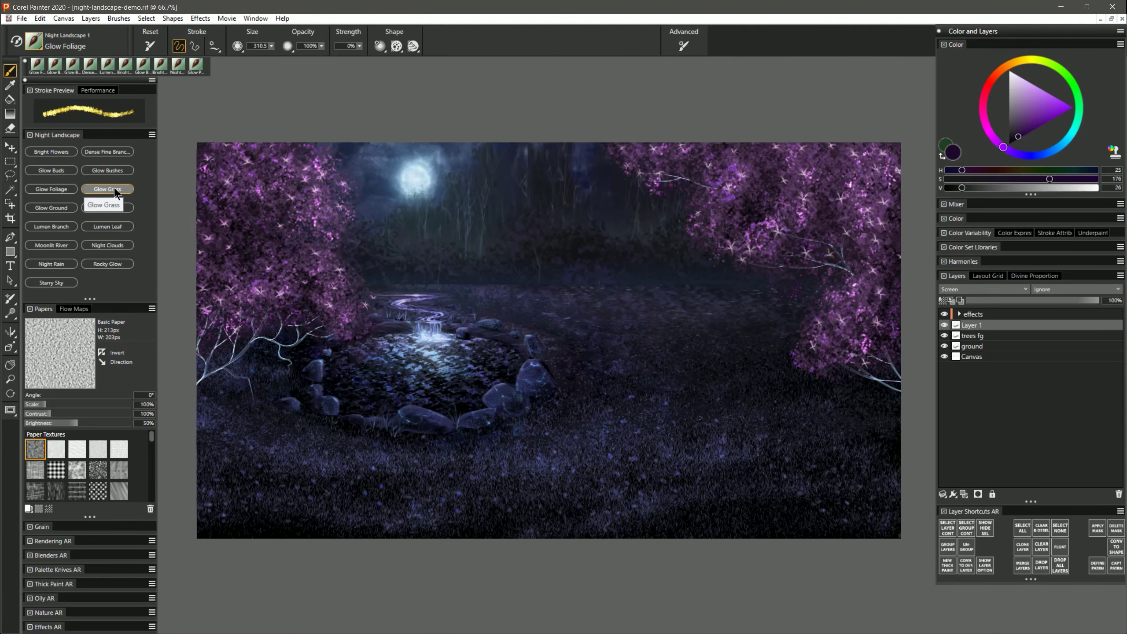
Step: Paint a wide swath of medium blue Glow Grass across the foreground below the pond
left_click(115, 188)
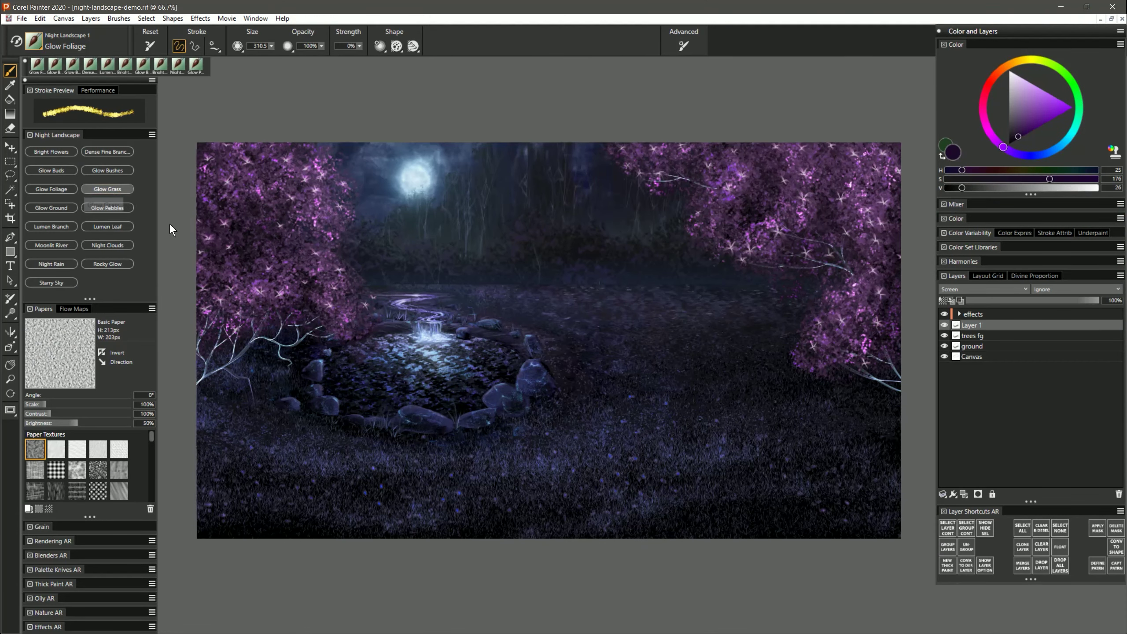
left_click(1063, 143)
left_click(1037, 118)
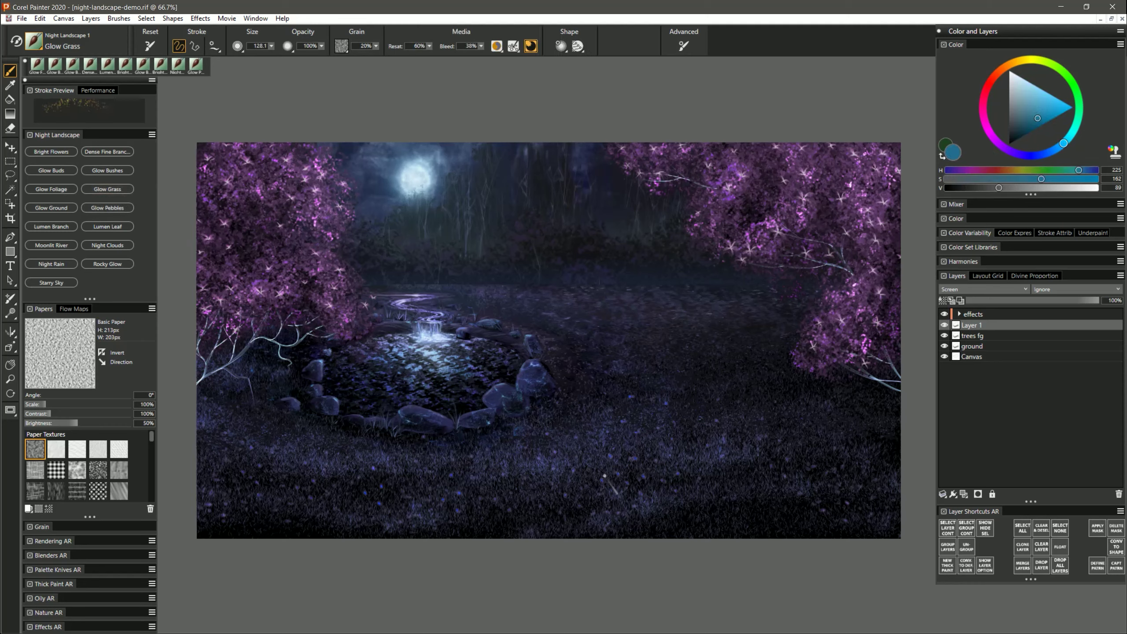
mouse_move(654, 451)
left_mouse_down()
mouse_move(606, 443)
mouse_move(597, 461)
mouse_move(651, 448)
mouse_move(542, 468)
left_mouse_up()
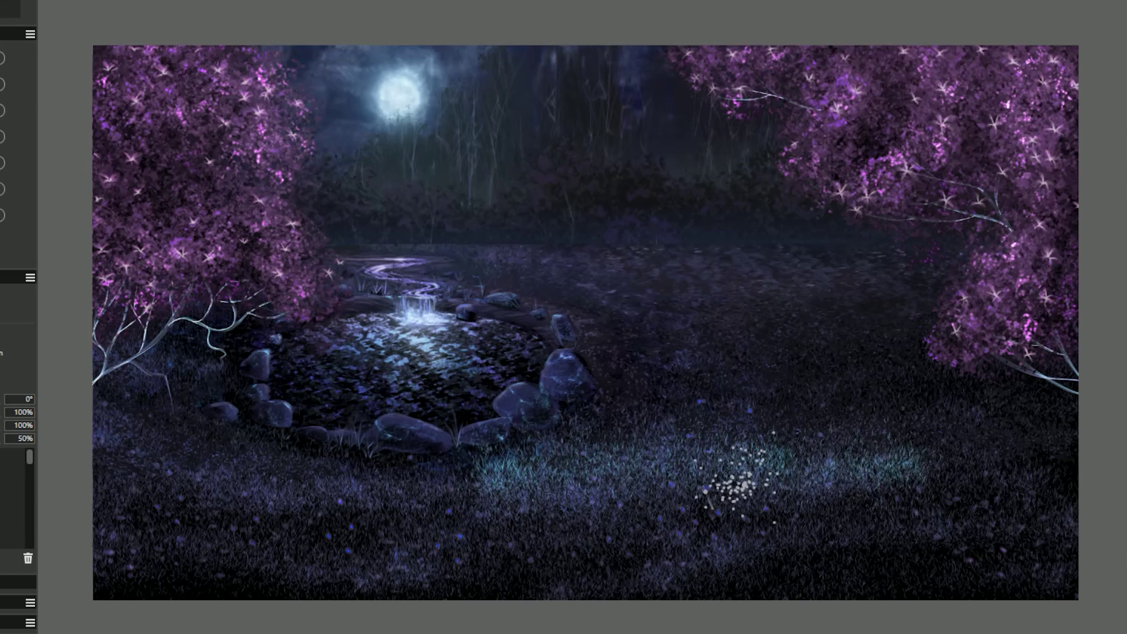
mouse_move(577, 506)
left_mouse_down()
mouse_move(754, 503)
mouse_move(402, 516)
mouse_move(955, 521)
mouse_move(340, 532)
mouse_move(855, 541)
mouse_move(327, 566)
mouse_move(660, 562)
mouse_move(564, 471)
mouse_move(511, 488)
mouse_move(590, 511)
mouse_move(504, 535)
mouse_move(412, 526)
mouse_move(537, 511)
mouse_move(421, 519)
mouse_move(568, 520)
mouse_move(561, 553)
mouse_move(382, 548)
left_mouse_up()
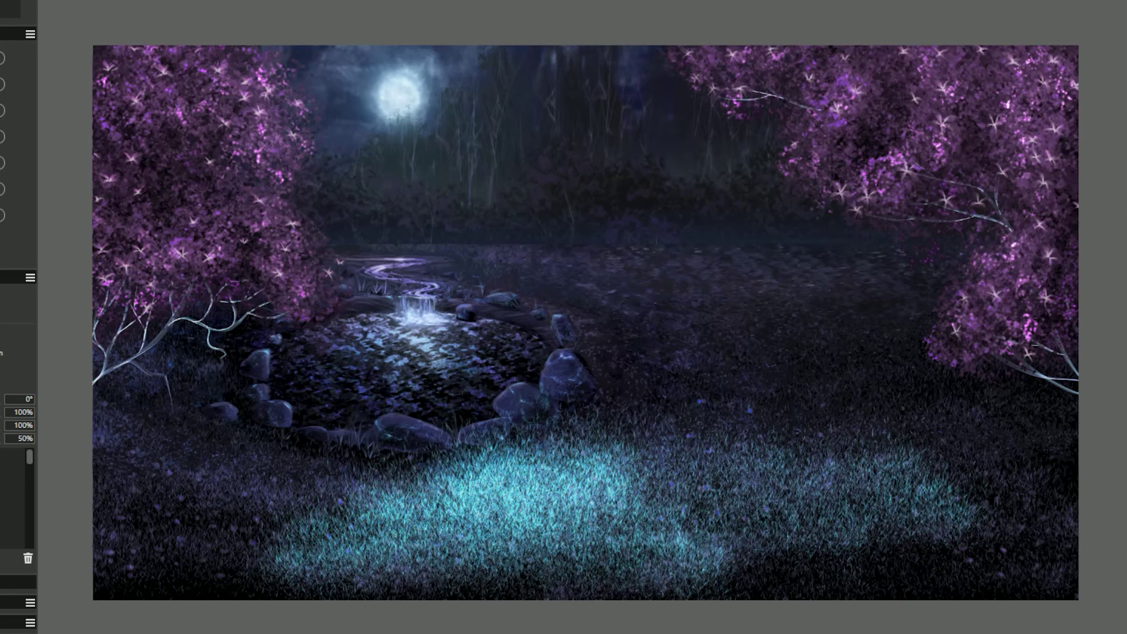
Step: Paint pink Glow Grass over the foreground swath and across the field to the right of the pond
mouse_move(795, 460)
left_mouse_down()
mouse_move(728, 478)
mouse_move(936, 505)
mouse_move(633, 544)
mouse_move(611, 483)
mouse_move(642, 452)
mouse_move(826, 554)
mouse_move(466, 537)
left_mouse_up()
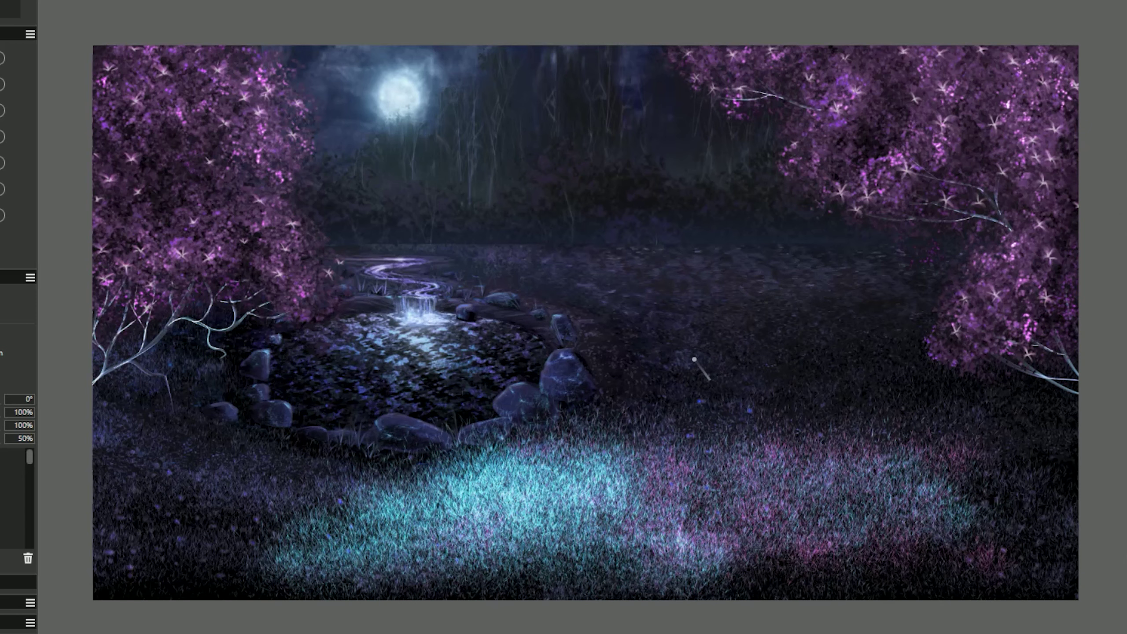
mouse_move(680, 353)
left_mouse_down()
mouse_move(648, 365)
mouse_move(713, 371)
mouse_move(659, 371)
left_mouse_up()
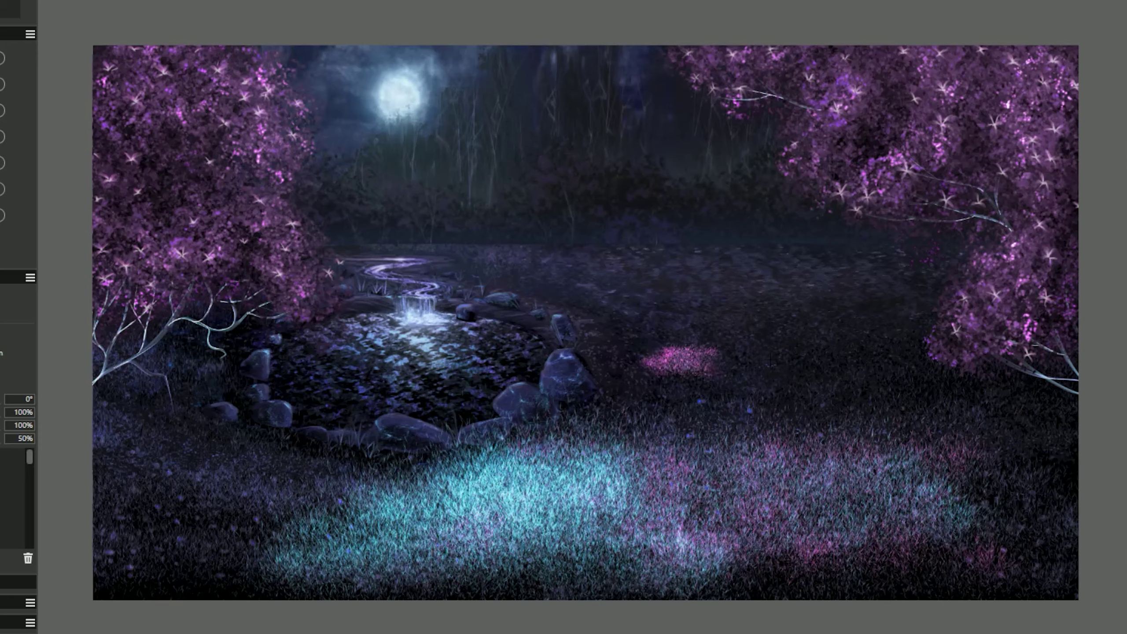
left_click_drag(770, 356, 784, 477)
mouse_move(794, 312)
left_mouse_down()
mouse_move(846, 348)
mouse_move(834, 404)
mouse_move(1020, 485)
left_mouse_up()
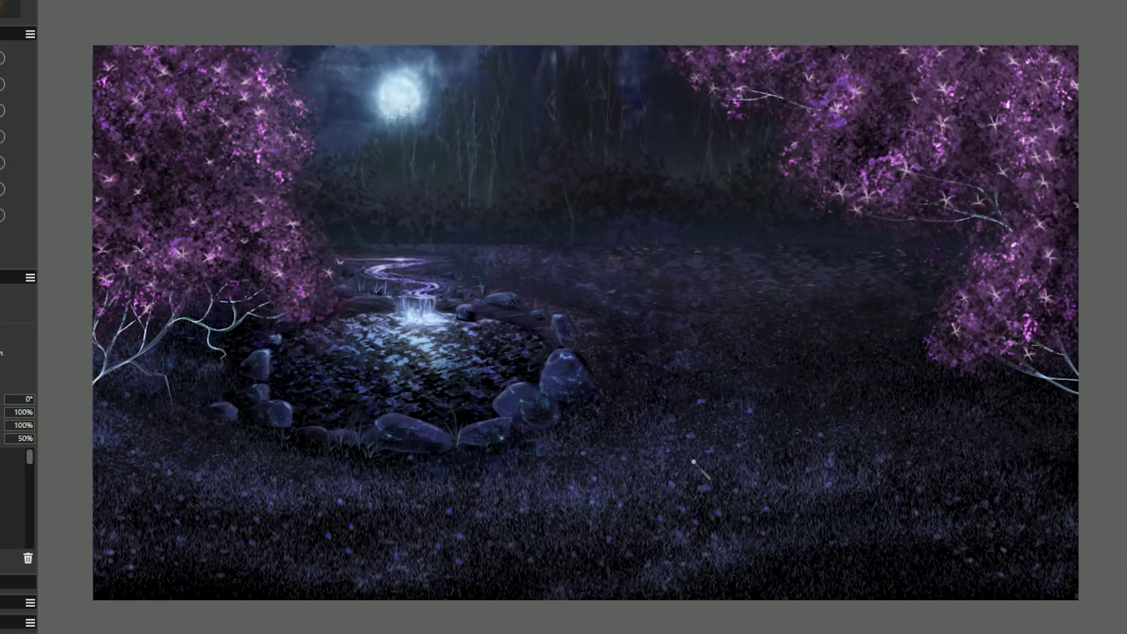
Step: Try Glow Ground strokes with Basic Paper across the foreground grass and undo them
mouse_move(631, 446)
left_mouse_down()
mouse_move(603, 425)
mouse_move(732, 428)
mouse_move(594, 445)
left_mouse_up()
mouse_move(648, 471)
left_mouse_down()
mouse_move(809, 475)
mouse_move(619, 500)
mouse_move(869, 507)
mouse_move(681, 519)
mouse_move(691, 528)
mouse_move(916, 525)
mouse_move(904, 494)
mouse_move(911, 463)
mouse_move(954, 441)
mouse_move(988, 487)
mouse_move(976, 533)
left_mouse_up()
key("ctrl+z")
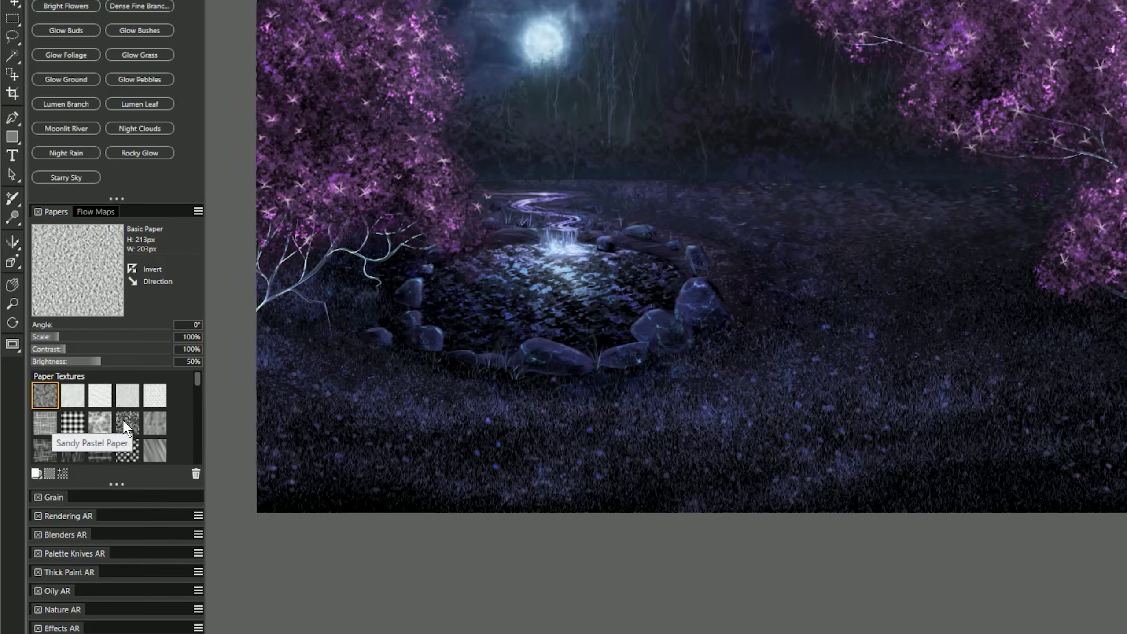
Step: Switch the paper texture to Simulated Woodgrain and paint a blue Glow Ground patch on the grass to the pond's lower right
left_click_drag(194, 382, 195, 394)
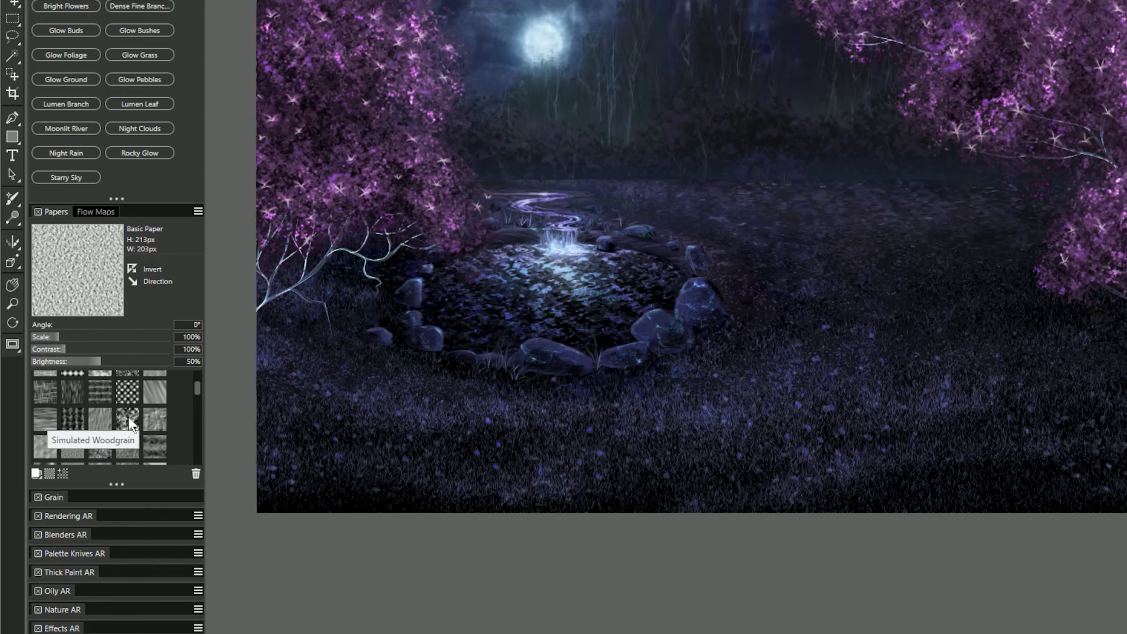
left_click(129, 422)
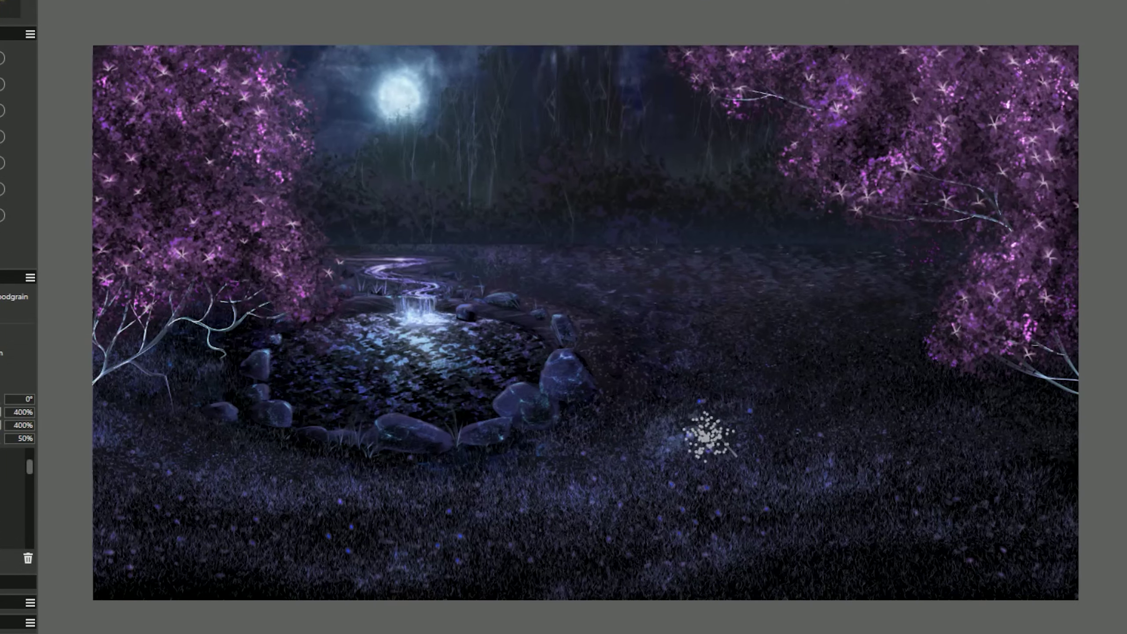
mouse_move(824, 363)
left_mouse_down()
mouse_move(810, 367)
mouse_move(947, 387)
mouse_move(867, 418)
left_mouse_up()
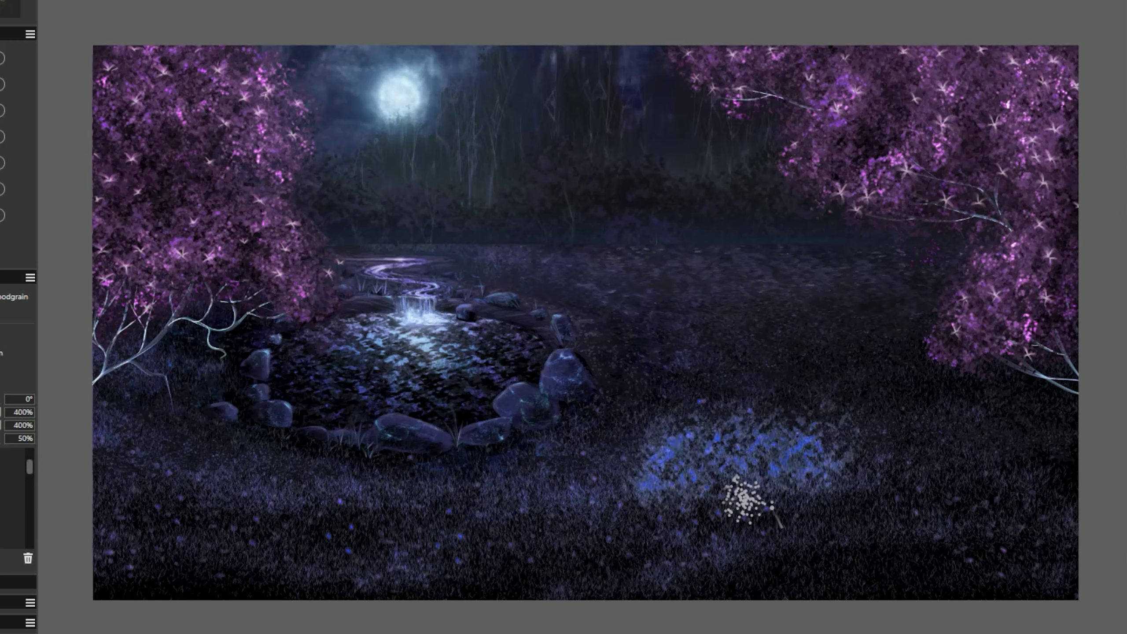
mouse_move(748, 499)
left_mouse_down()
mouse_move(652, 506)
mouse_move(634, 461)
mouse_move(646, 454)
mouse_move(632, 506)
mouse_move(786, 517)
mouse_move(784, 499)
mouse_move(826, 453)
mouse_move(924, 451)
mouse_move(925, 485)
mouse_move(725, 527)
mouse_move(503, 547)
mouse_move(616, 561)
mouse_move(604, 580)
mouse_move(513, 577)
mouse_move(674, 559)
left_mouse_up()
mouse_move(676, 488)
left_mouse_down()
mouse_move(636, 474)
mouse_move(688, 487)
mouse_move(634, 475)
mouse_move(659, 509)
mouse_move(695, 506)
left_mouse_up()
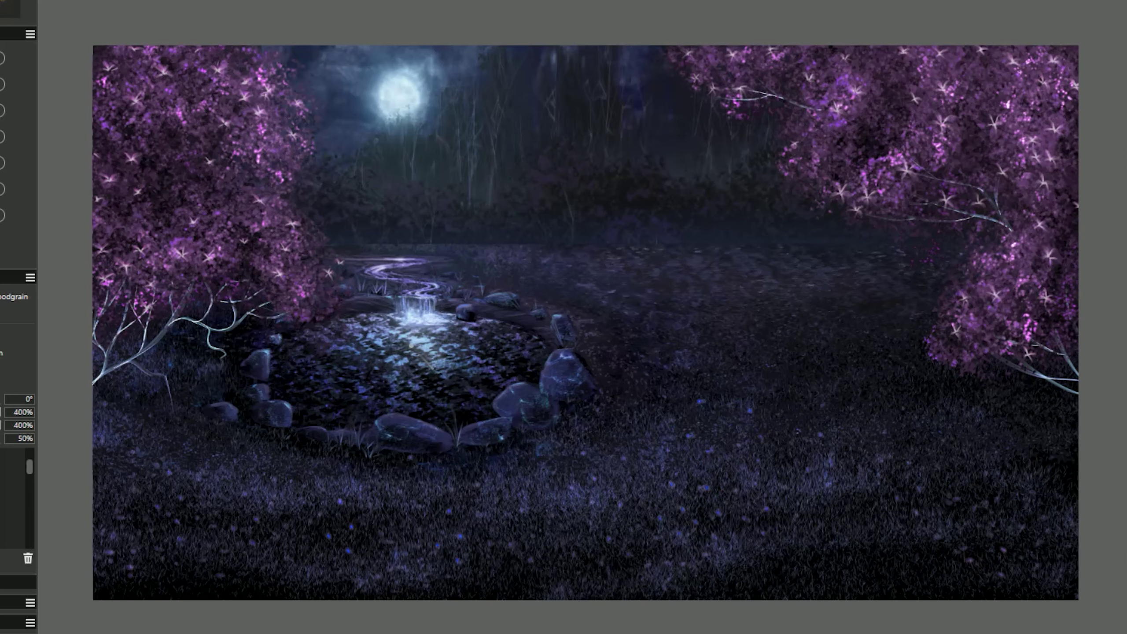
mouse_move(424, 359)
left_mouse_down()
mouse_move(315, 377)
mouse_move(444, 395)
left_mouse_up()
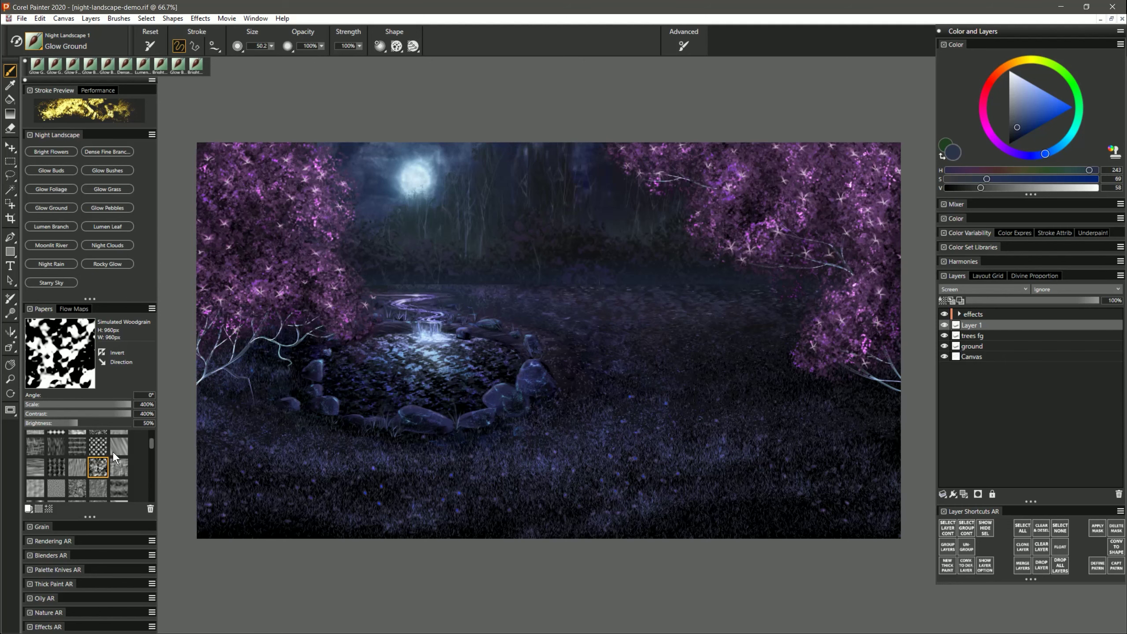
Step: Try a Glow Ground patch with the Fine Dots paper on the grass to the pond's lower right and undo it
left_click(98, 446)
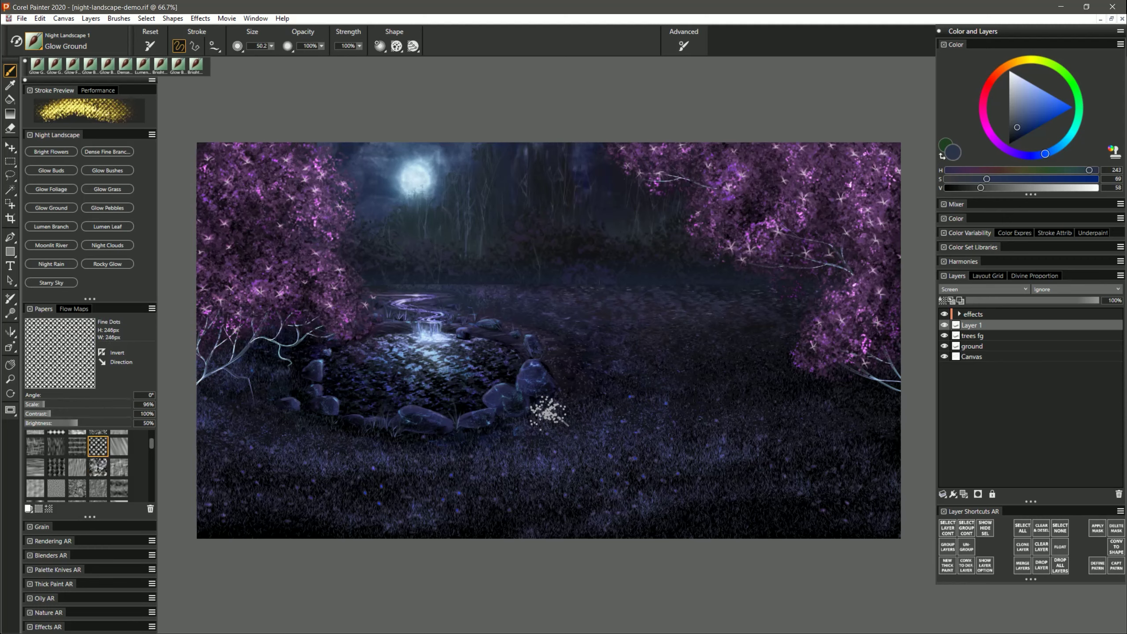
mouse_move(549, 411)
left_mouse_down()
mouse_move(600, 444)
mouse_move(645, 446)
mouse_move(608, 424)
mouse_move(670, 409)
mouse_move(694, 461)
left_mouse_up()
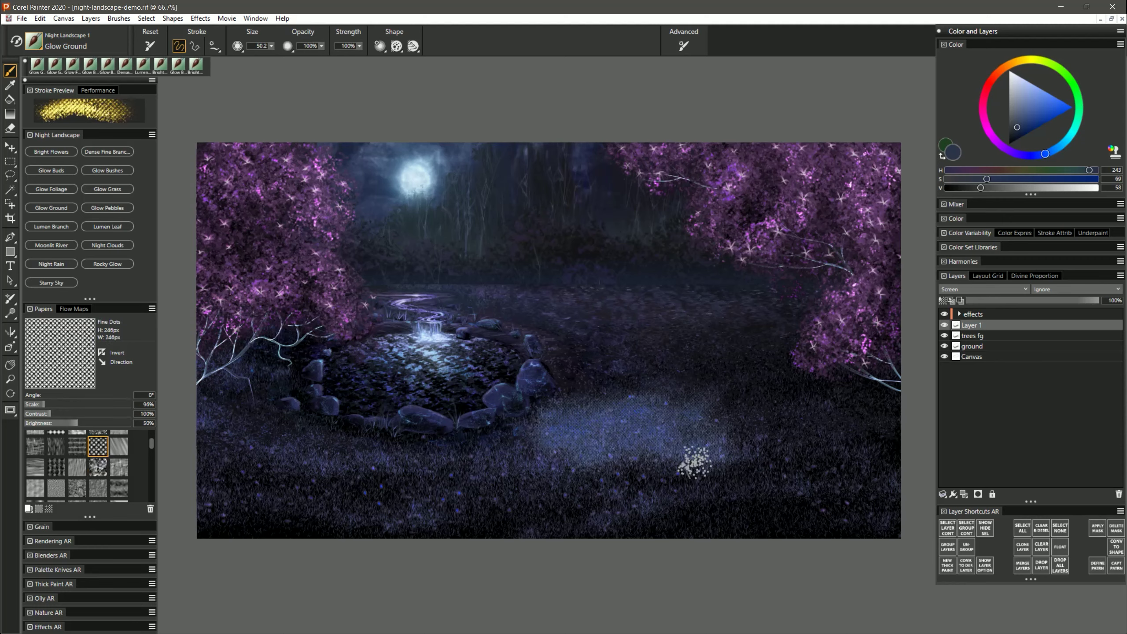
key("ctrl+z")
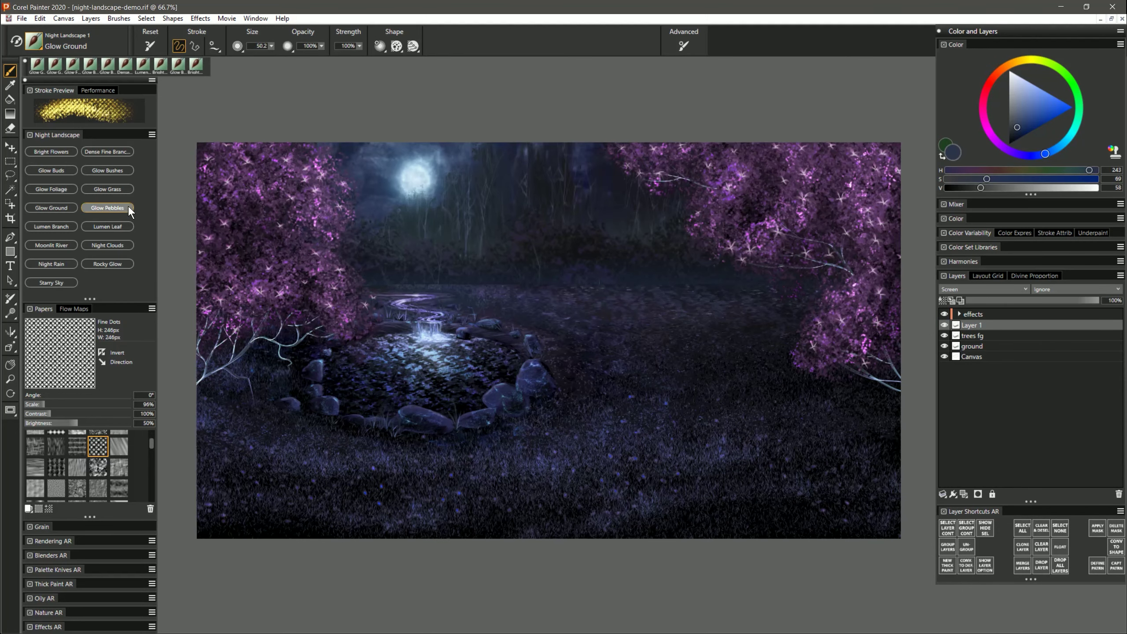
Step: Paint dark magenta Glow Pebbles on the grass to the pond's lower right, first with Fine Dots paper, then with Simulated Woodgrain
left_click(107, 208)
left_click(988, 129)
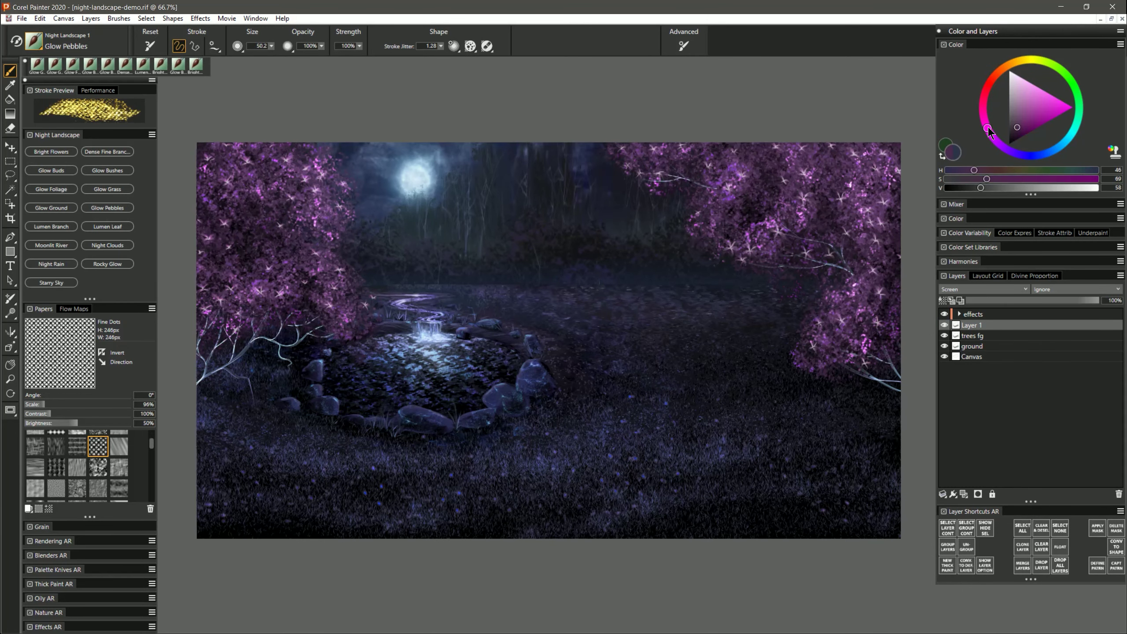
left_click(1020, 133)
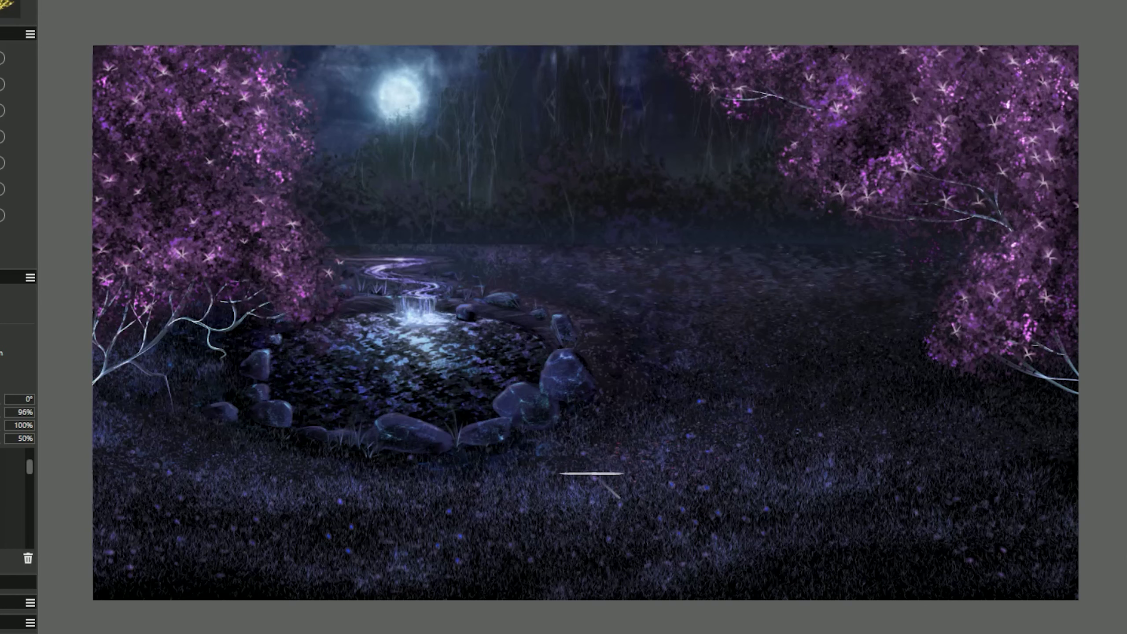
mouse_move(619, 501)
left_mouse_down()
mouse_move(765, 513)
mouse_move(591, 522)
mouse_move(709, 530)
mouse_move(706, 475)
mouse_move(847, 480)
mouse_move(705, 451)
mouse_move(863, 467)
mouse_move(758, 495)
mouse_move(467, 489)
mouse_move(575, 515)
mouse_move(429, 489)
mouse_move(689, 535)
mouse_move(799, 529)
mouse_move(855, 501)
mouse_move(849, 461)
mouse_move(949, 461)
mouse_move(887, 499)
mouse_move(668, 442)
mouse_move(654, 423)
left_mouse_up()
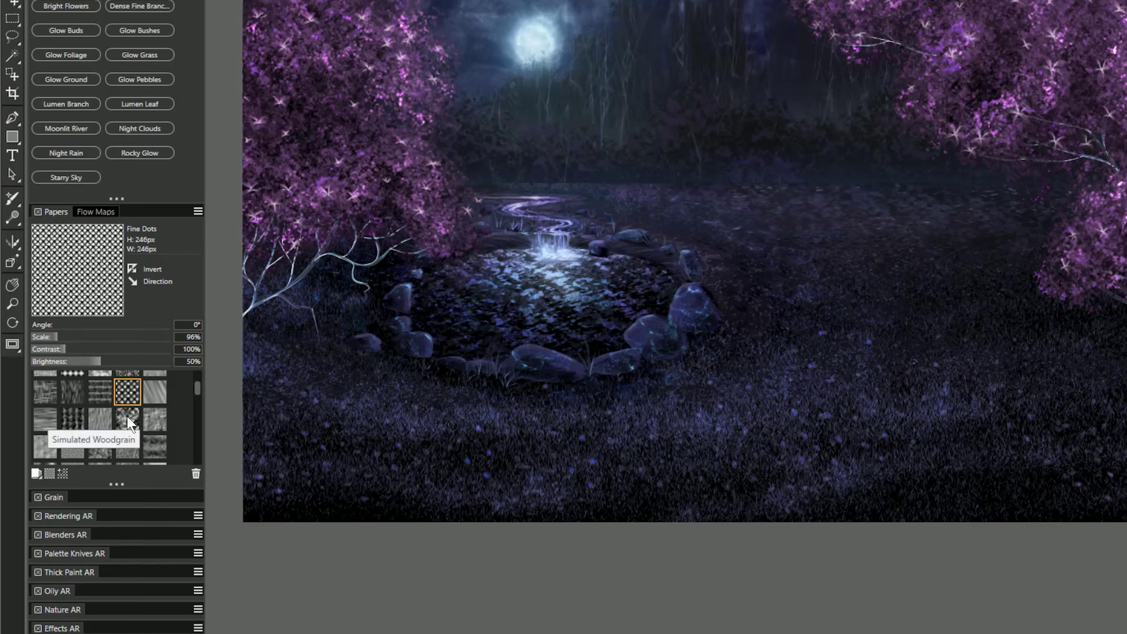
left_click(128, 420)
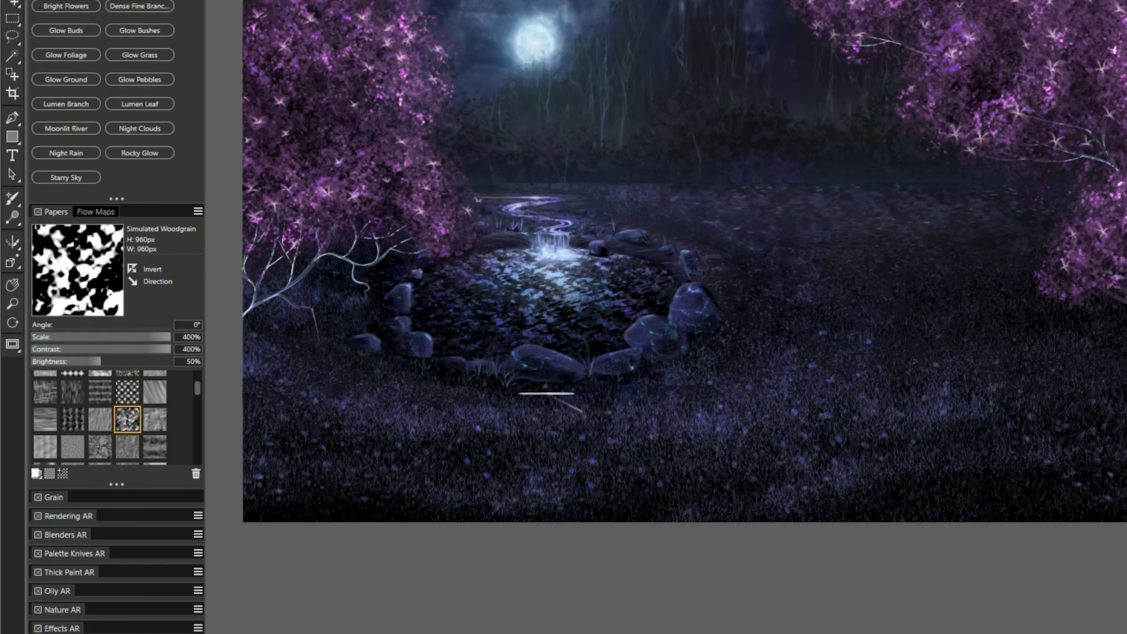
mouse_move(774, 418)
left_mouse_down()
mouse_move(746, 436)
mouse_move(795, 402)
mouse_move(884, 422)
mouse_move(868, 438)
mouse_move(882, 431)
mouse_move(892, 393)
mouse_move(939, 404)
mouse_move(682, 425)
mouse_move(726, 443)
mouse_move(693, 404)
mouse_move(666, 437)
left_mouse_up()
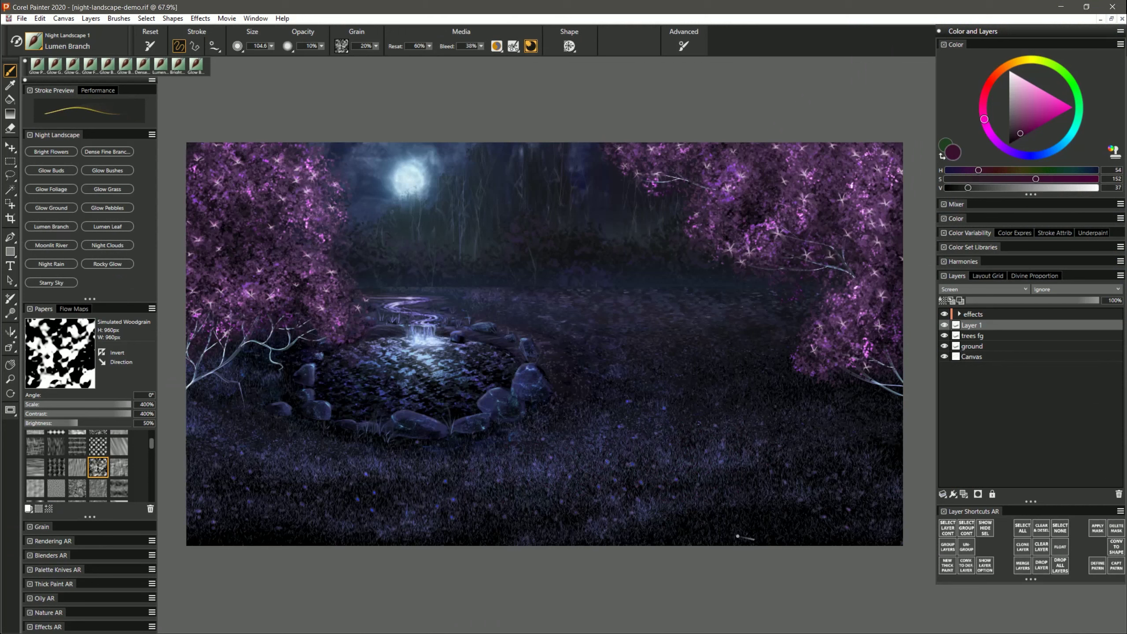
Step: Paint teal Lumen Branch strokes from the scene's left edge across the pond, with an offshoot reaching up toward the stream
left_click(1065, 140)
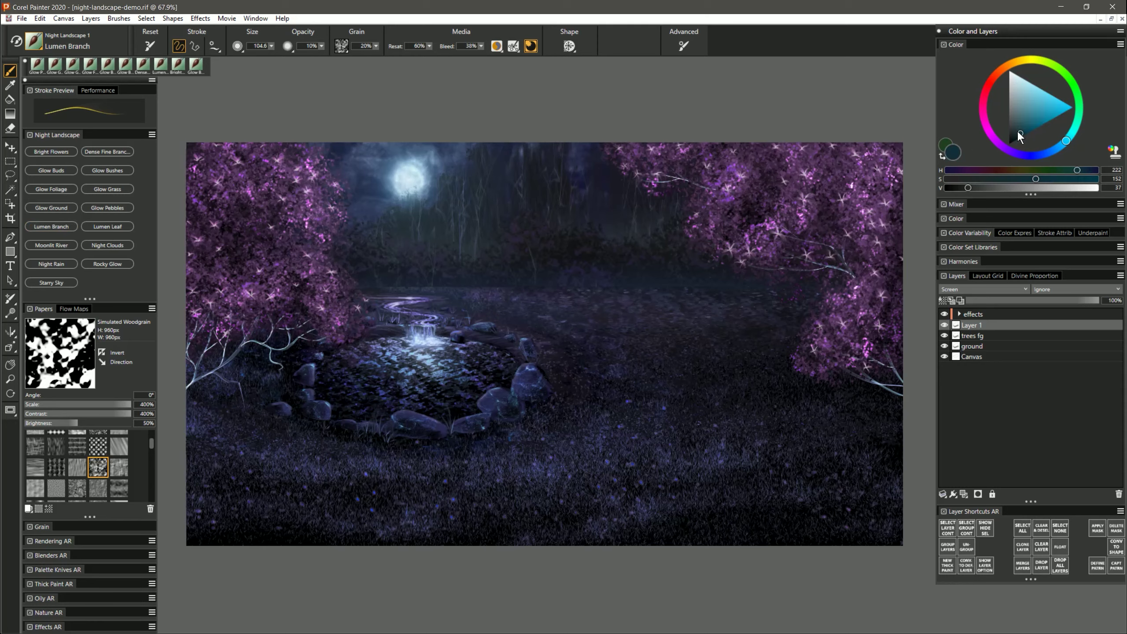
left_click_drag(1016, 129, 1019, 132)
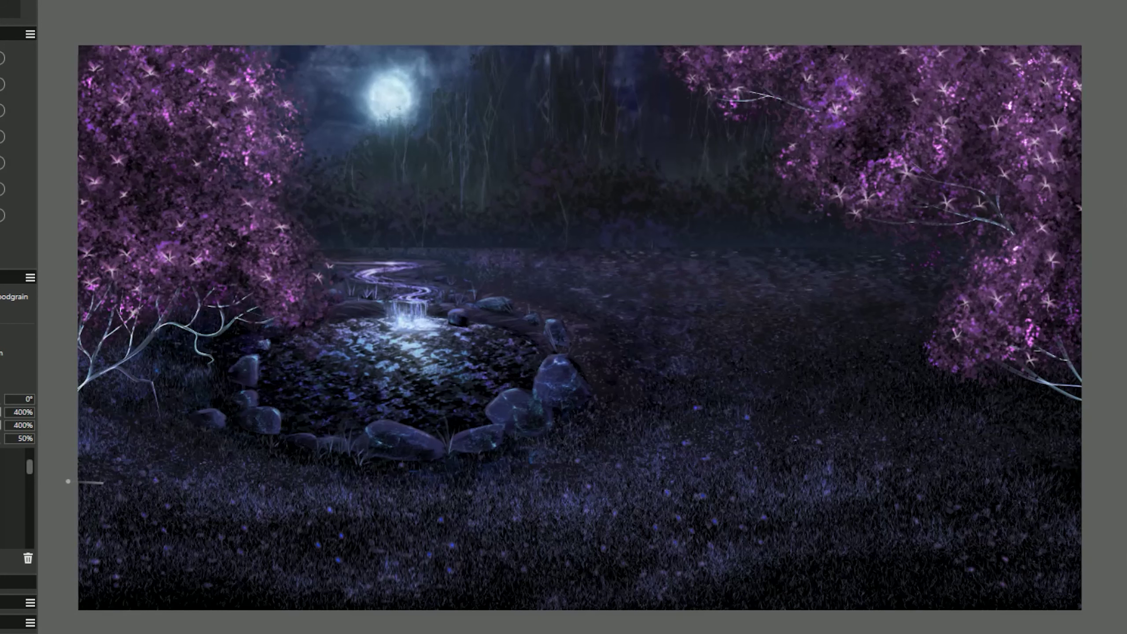
mouse_move(64, 488)
left_mouse_down()
mouse_move(133, 474)
mouse_move(289, 387)
mouse_move(470, 315)
left_mouse_up()
left_click_drag(121, 486, 361, 433)
left_click_drag(242, 414, 408, 389)
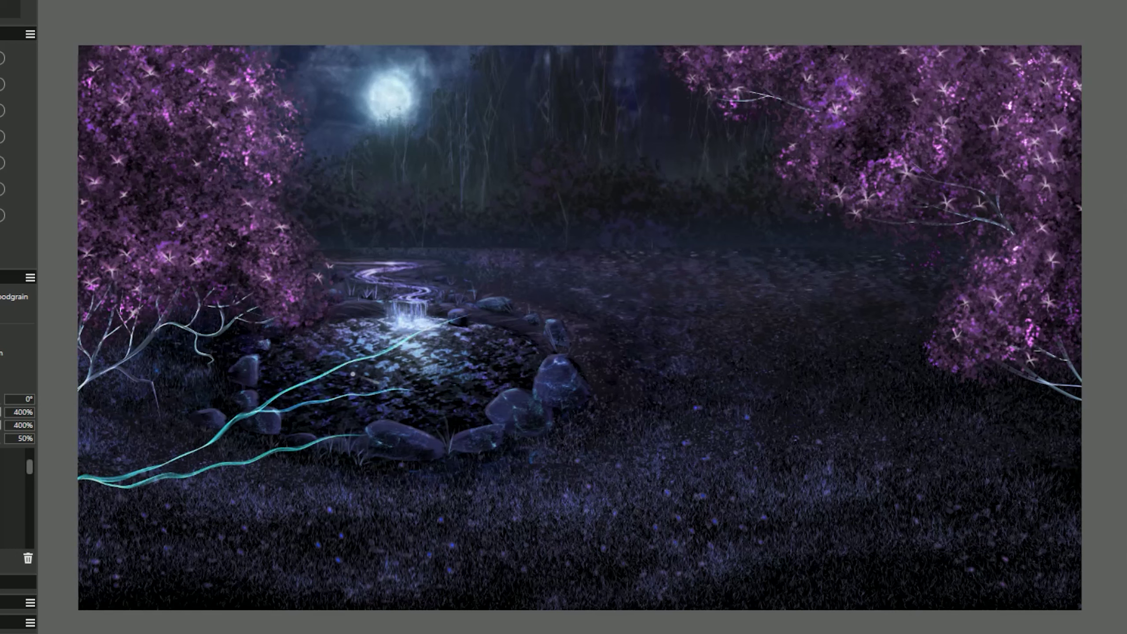
left_click_drag(317, 376, 413, 269)
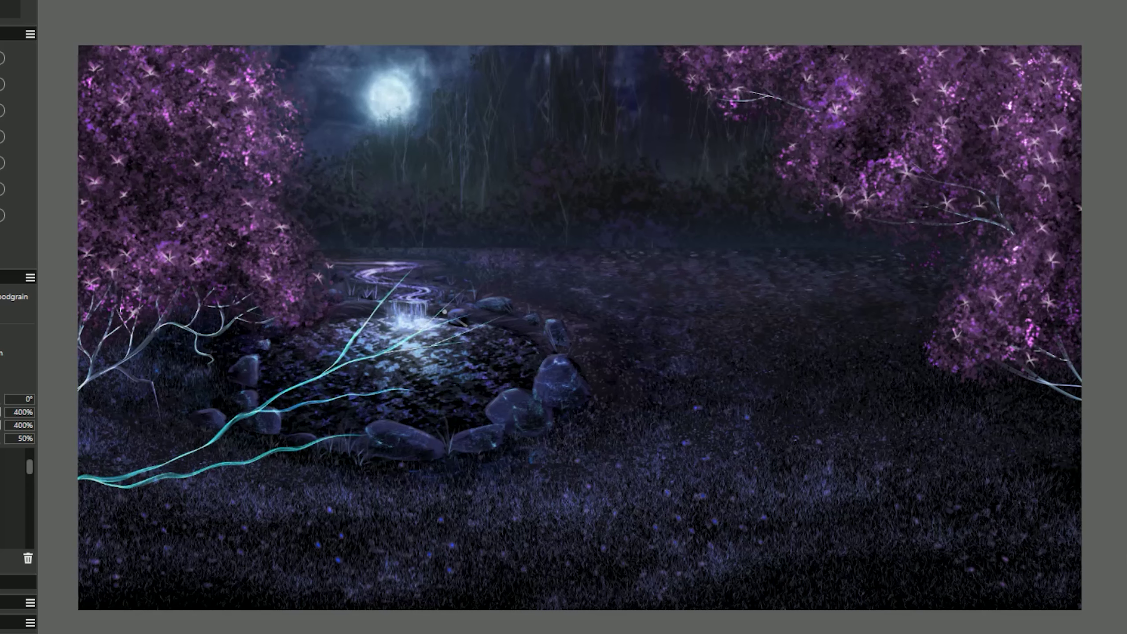
Step: Try extra teal Lumen Branch shoots above and left of the pond and tufts around its lower right, and undo them
mouse_move(379, 300)
left_mouse_down()
mouse_move(354, 198)
mouse_move(405, 156)
left_mouse_up()
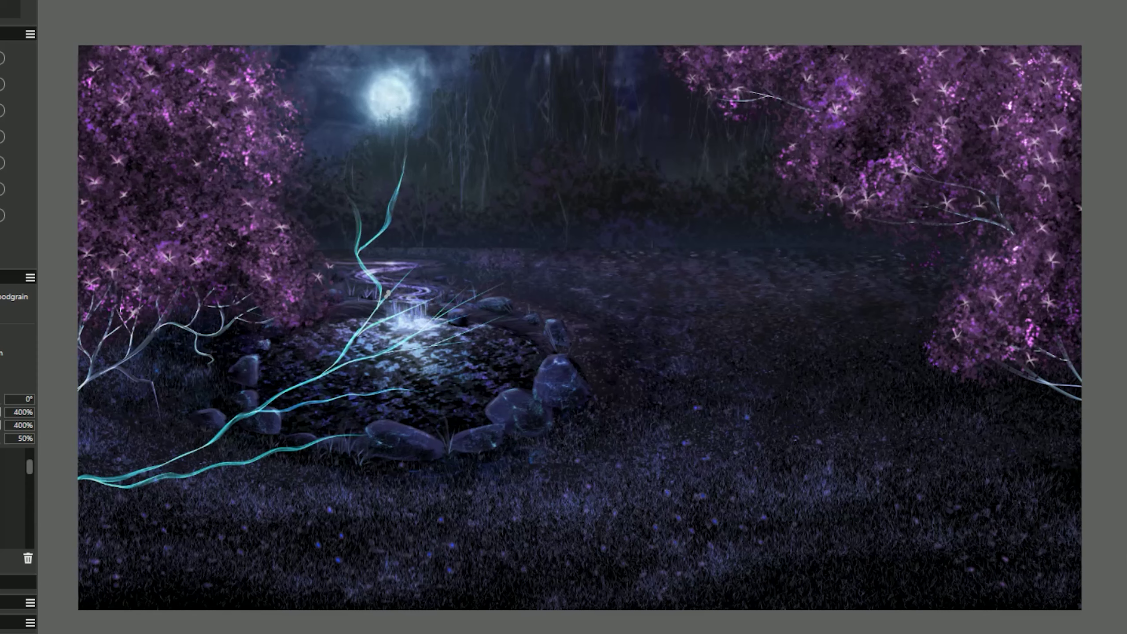
left_click_drag(388, 294, 488, 229)
left_click_drag(413, 272, 455, 196)
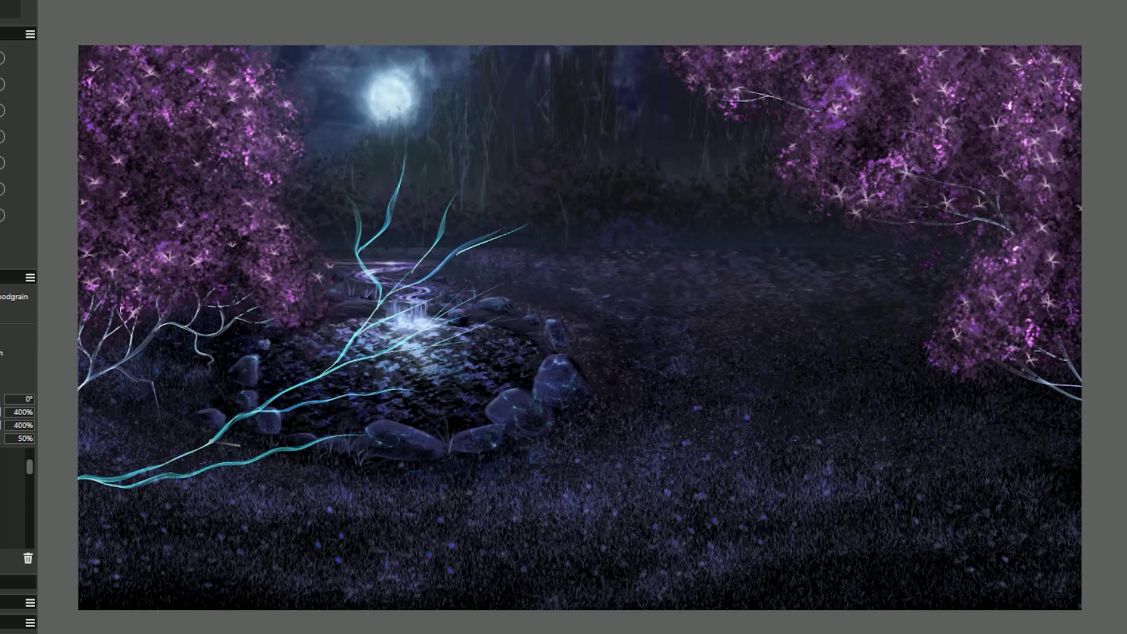
left_click_drag(211, 442, 262, 349)
left_click_drag(466, 425, 488, 377)
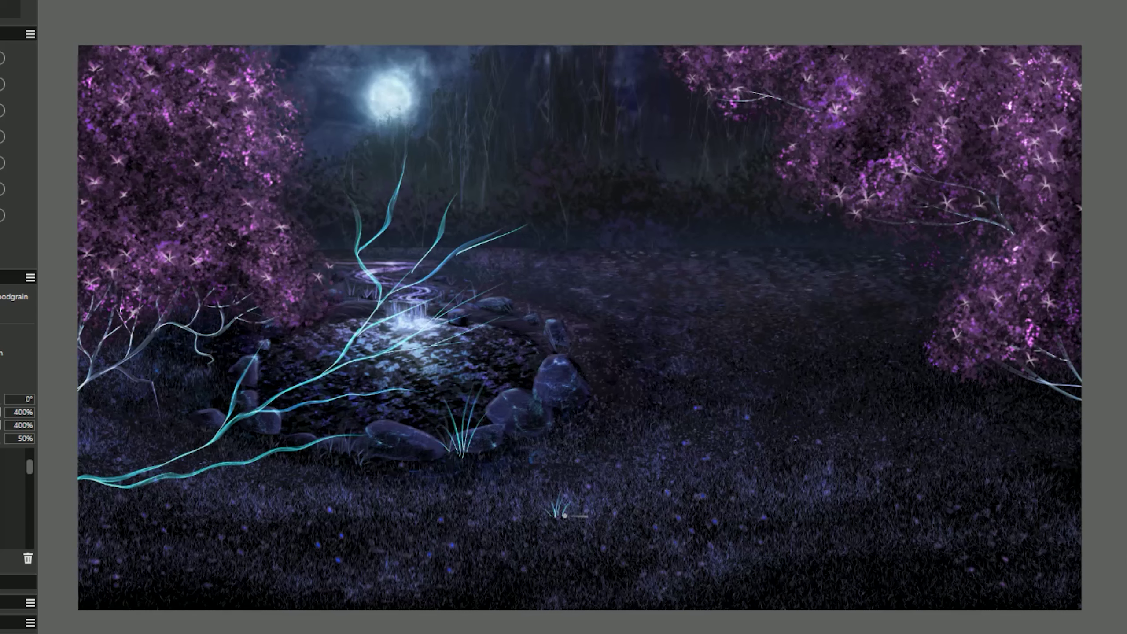
left_click_drag(524, 441, 508, 344)
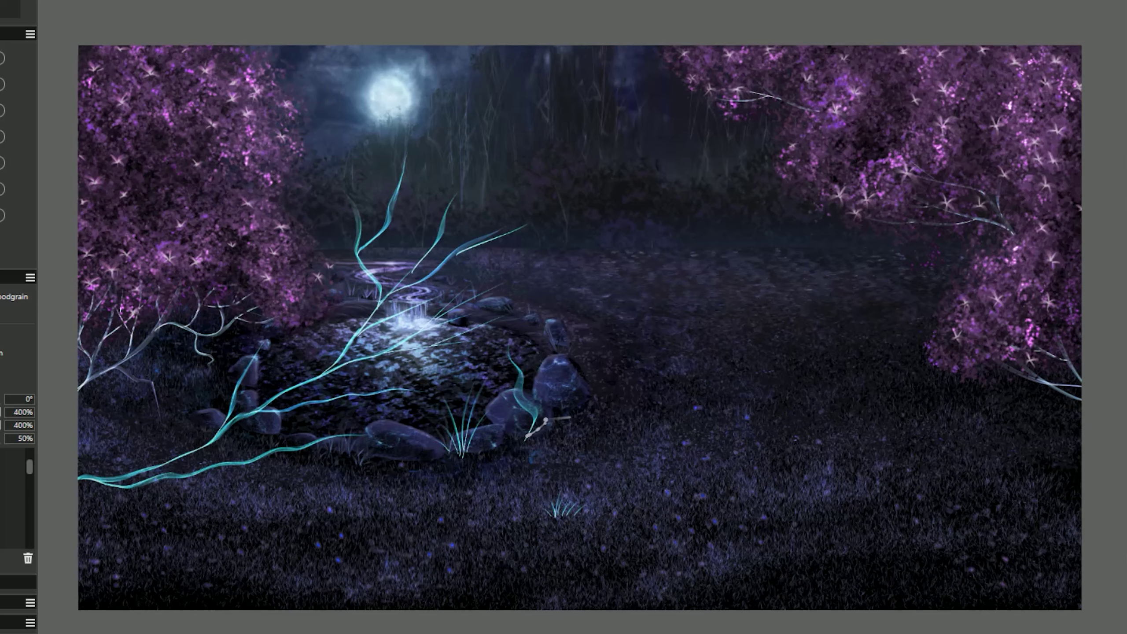
key("ctrl+z")
key("ctrl+z")
key("ctrl+z")
key("ctrl+z")
key("ctrl+z")
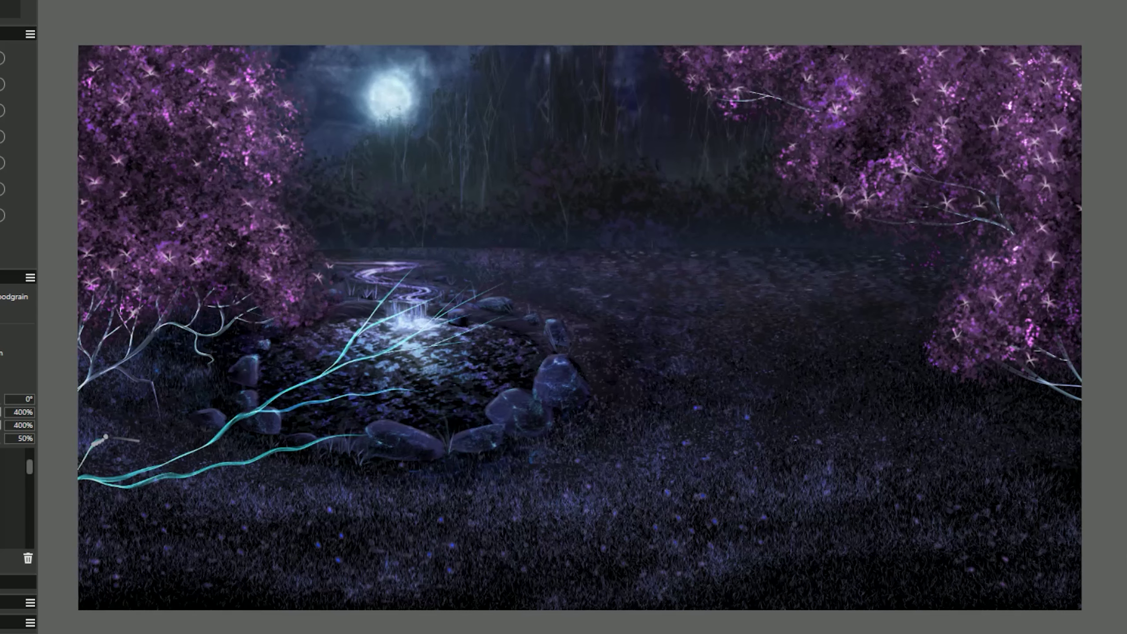
Step: Paint another teal Lumen Branch offshoot rising from the scene's left edge toward the rocks left of the pond
left_click_drag(105, 437, 200, 384)
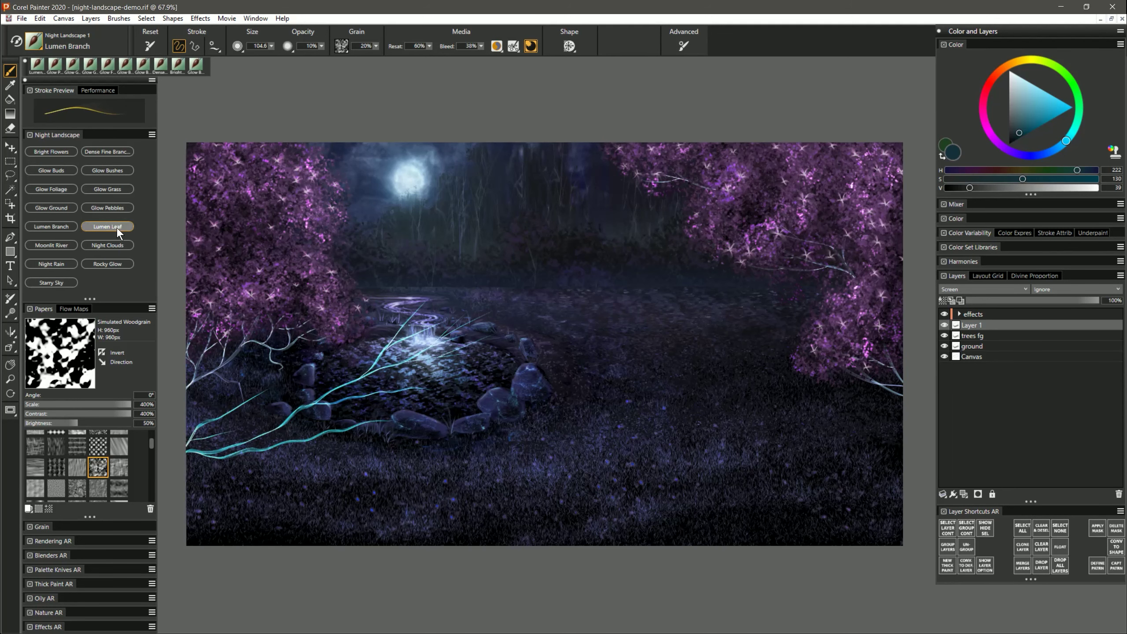
Step: Try five large green Lumen Leaf strokes above and to the right of the pond, and undo them
left_click(117, 227)
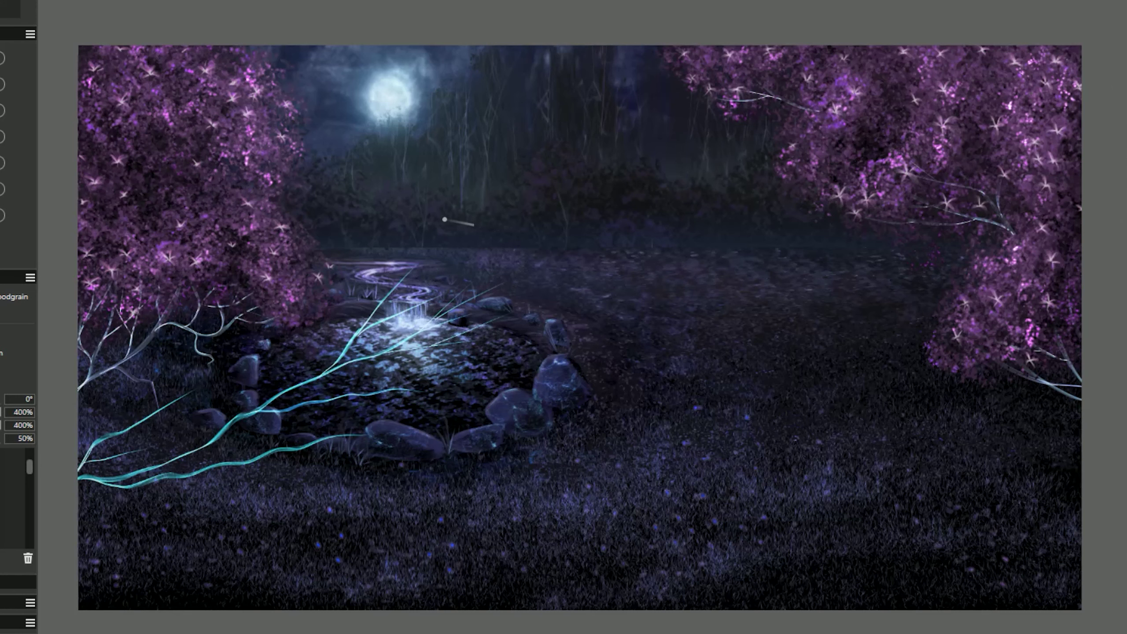
mouse_move(445, 218)
left_mouse_down()
mouse_move(533, 147)
mouse_move(587, 189)
left_mouse_up()
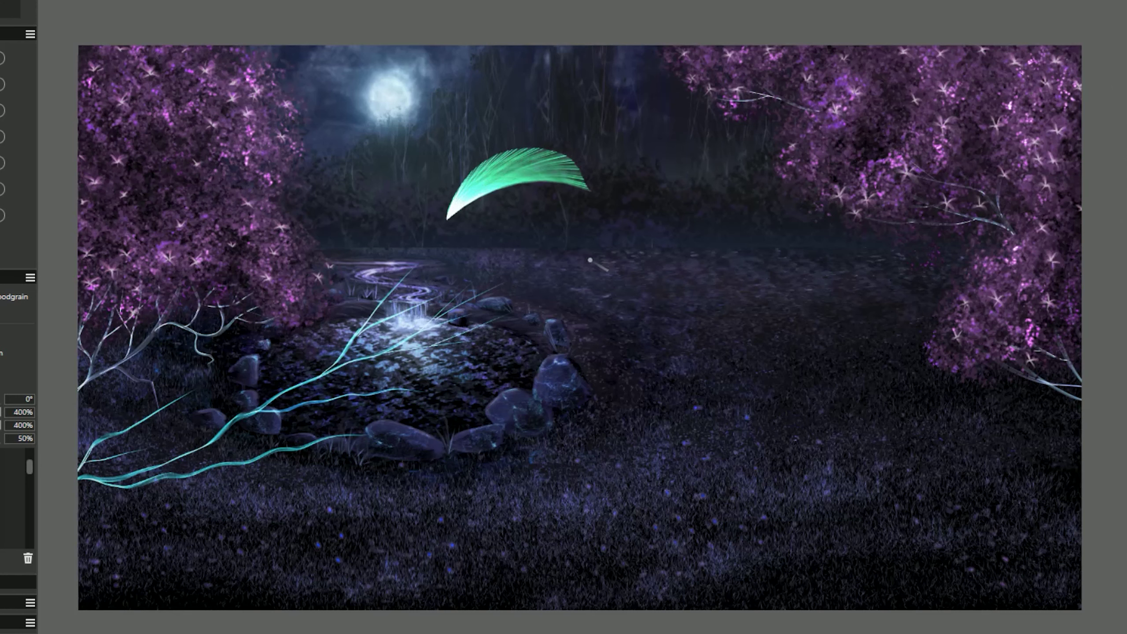
left_click_drag(531, 223, 599, 319)
left_click_drag(656, 270, 685, 385)
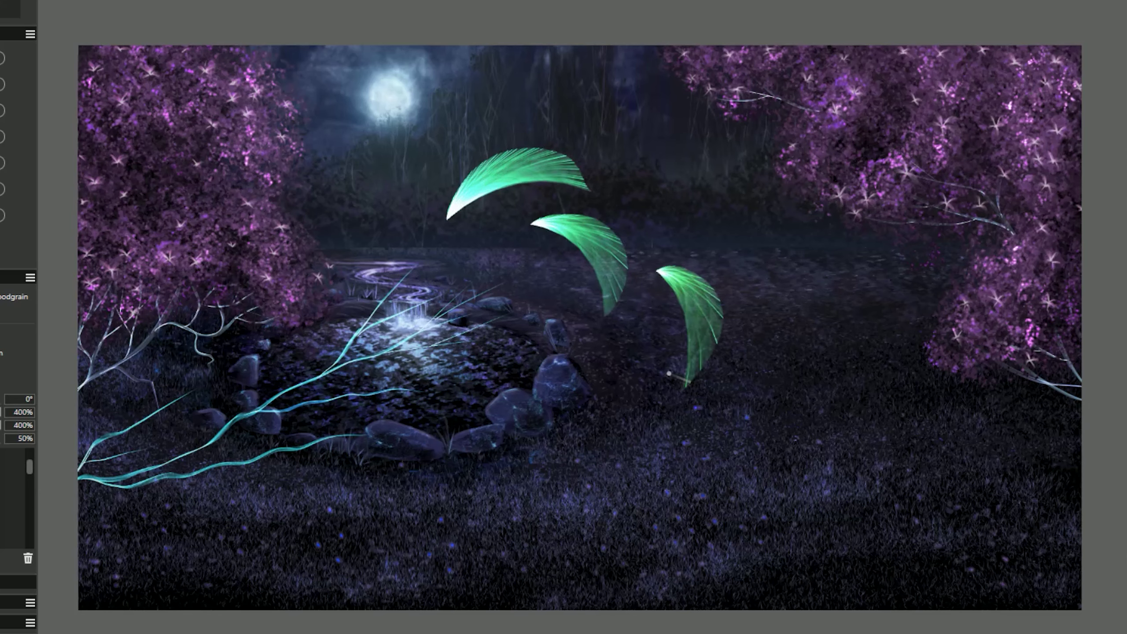
mouse_move(636, 347)
left_mouse_down()
mouse_move(616, 398)
mouse_move(644, 429)
left_mouse_up()
left_click_drag(606, 348, 577, 424)
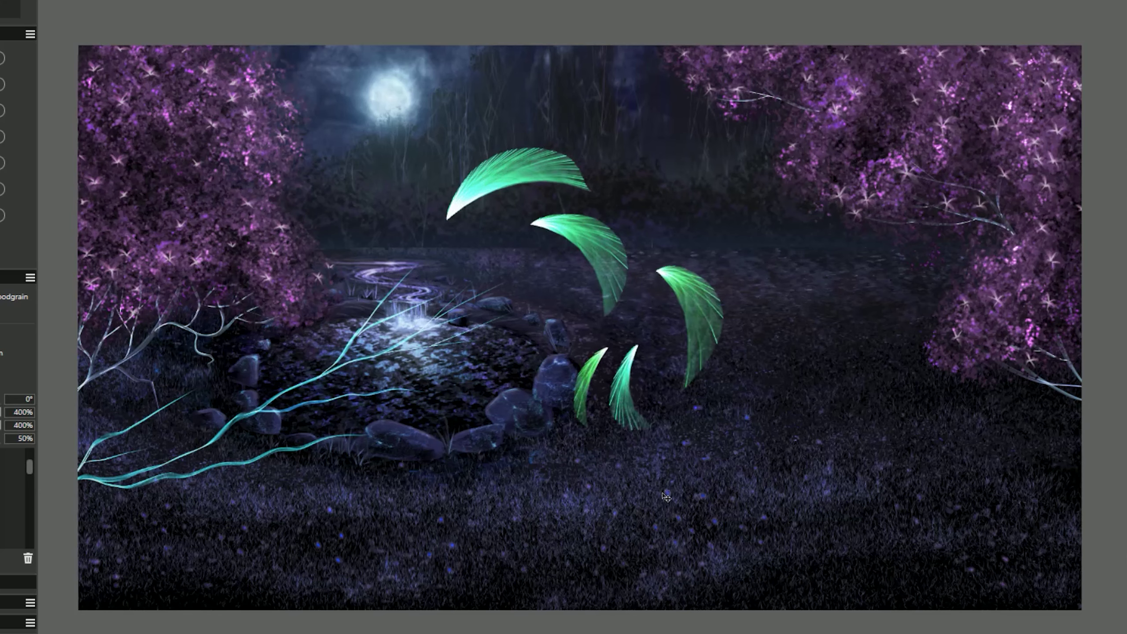
key("ctrl+z")
key("ctrl+z")
key("ctrl+z")
key("ctrl+z")
key("ctrl+z")
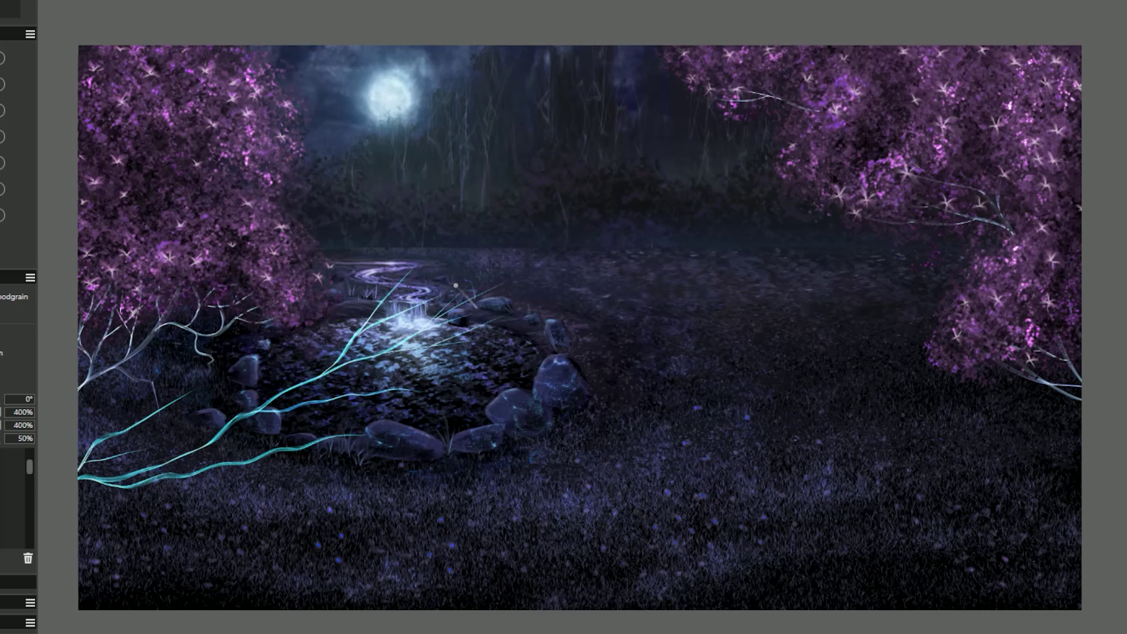
Step: Paint small clusters of green Lumen Leaf strokes on the tips and along the upper part of the teal branches over the pond
left_click_drag(401, 265, 427, 248)
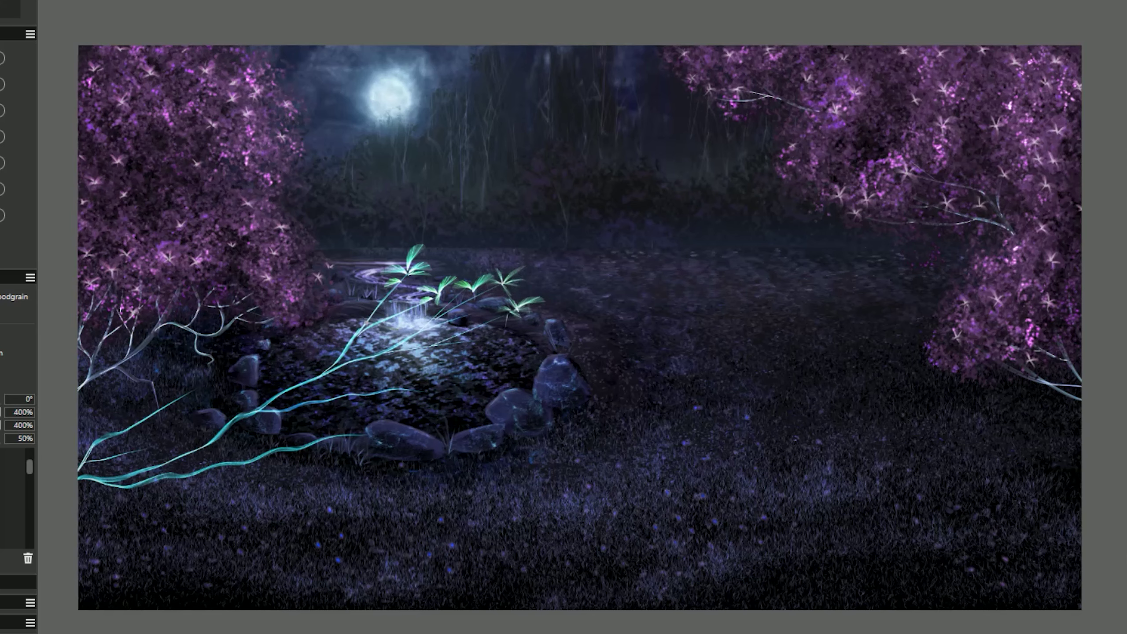
left_click_drag(364, 322, 369, 302)
left_click_drag(365, 322, 381, 317)
left_click_drag(364, 324, 351, 326)
left_click_drag(477, 340, 487, 325)
left_click_drag(478, 340, 499, 322)
left_click_drag(478, 340, 512, 329)
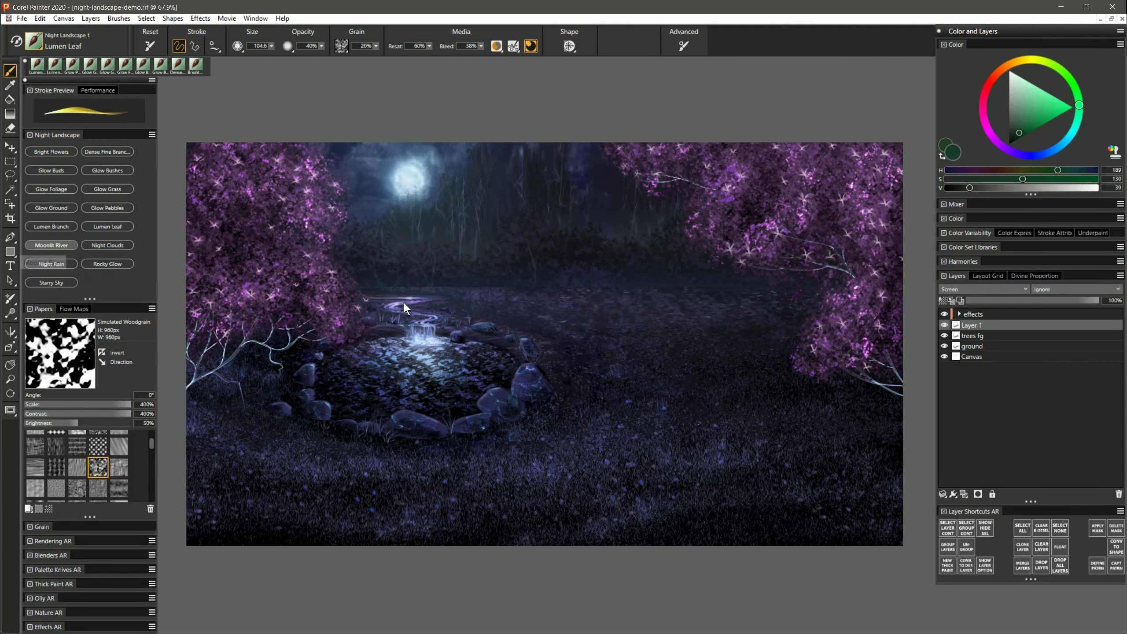
Step: Try a winding violet Moonlit River stroke from the horizon across the field right of the pond, and undo it
left_click(1004, 149)
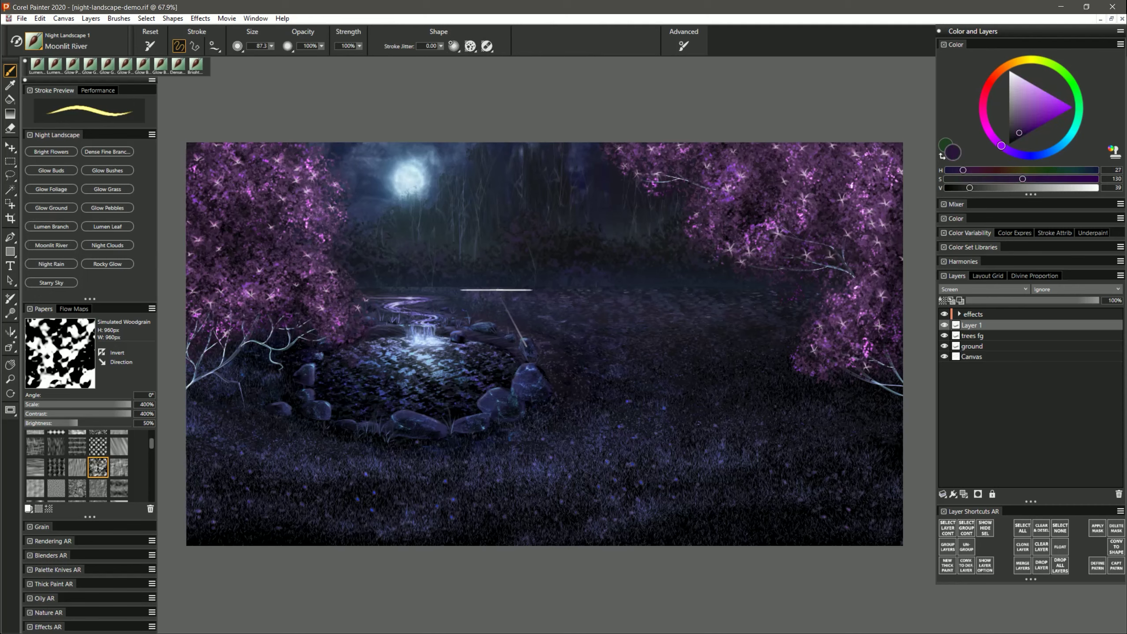
mouse_move(496, 291)
left_mouse_down()
mouse_move(556, 294)
mouse_move(535, 309)
mouse_move(597, 332)
left_mouse_up()
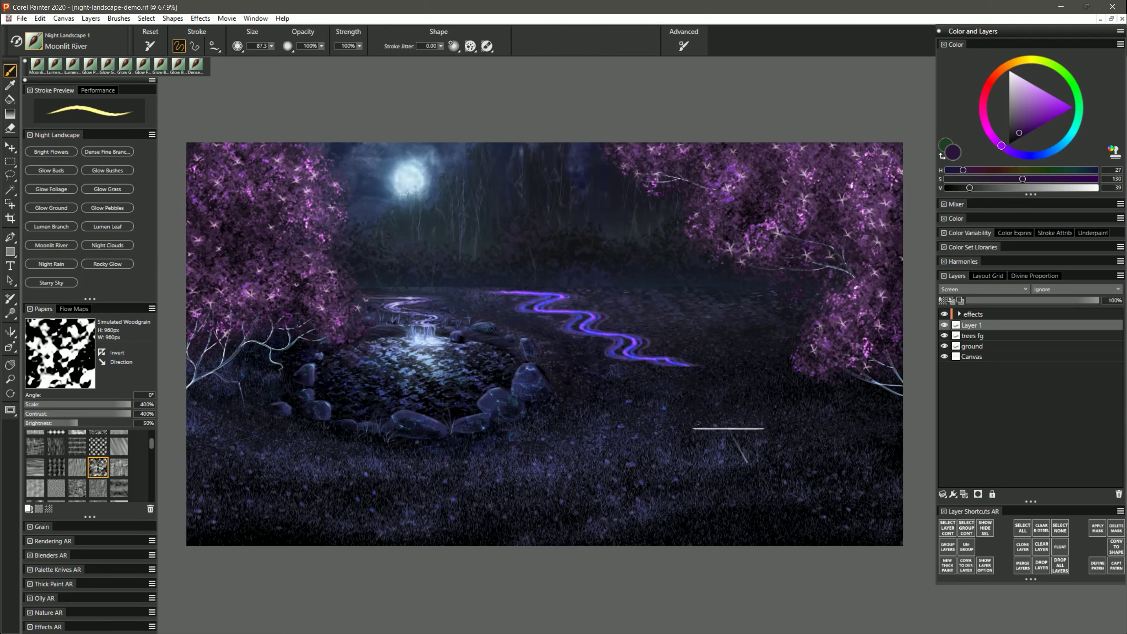
key("ctrl+z")
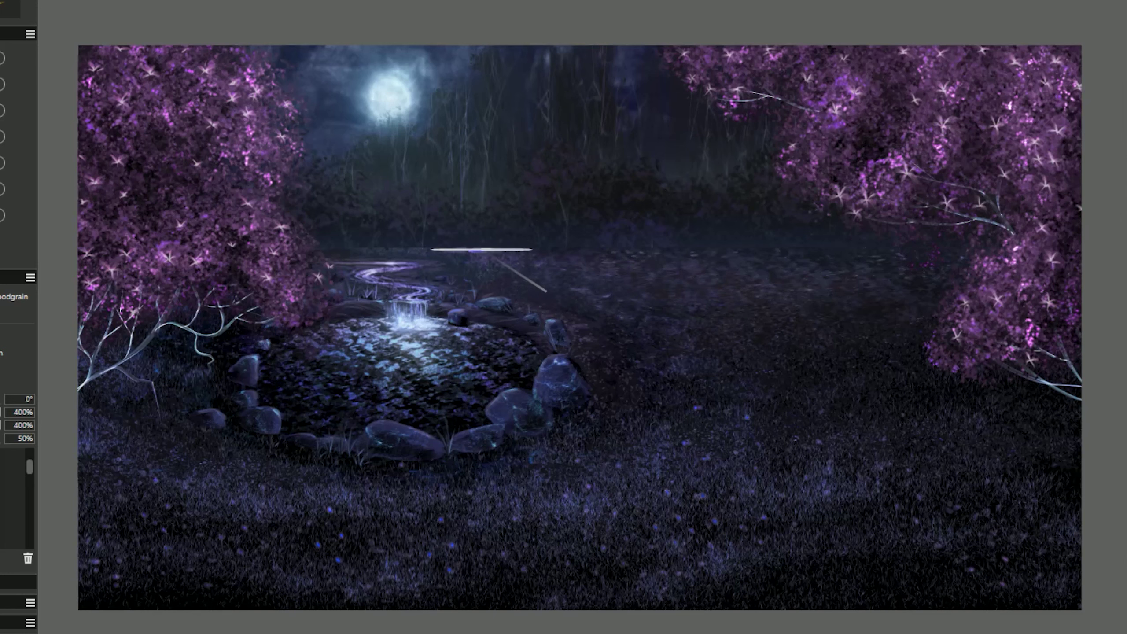
Step: Paint overlapping blue-violet Moonlit River strokes winding from behind the pond across the field to its right
left_click_drag(451, 289, 570, 322)
mouse_move(484, 254)
left_mouse_down()
mouse_move(521, 257)
mouse_move(516, 274)
mouse_move(547, 287)
mouse_move(628, 302)
left_mouse_up()
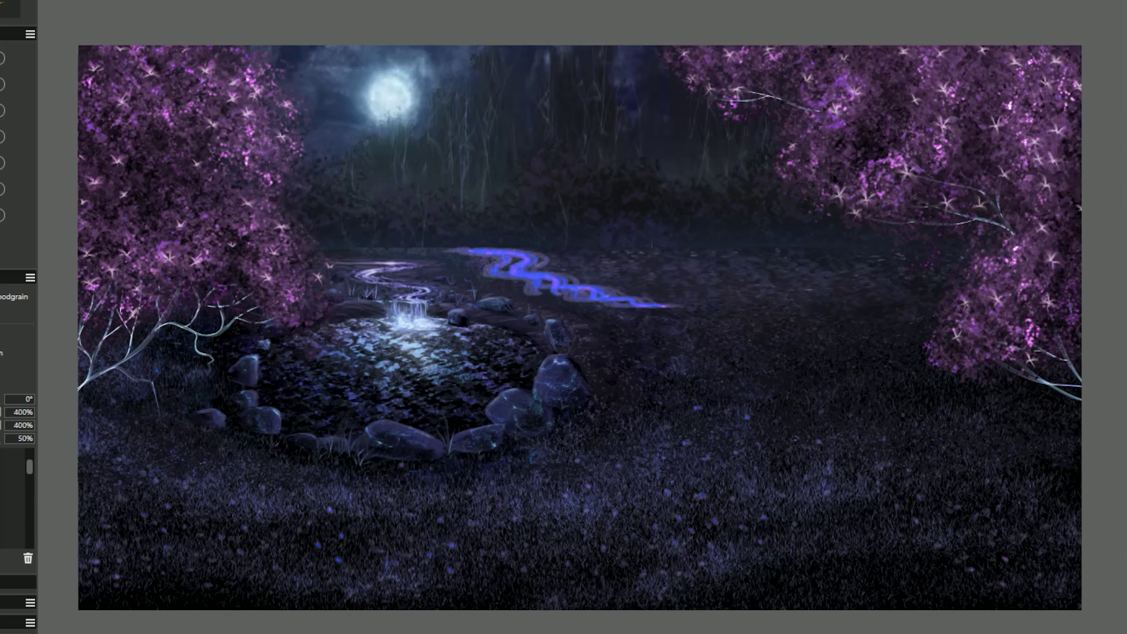
mouse_move(495, 254)
left_mouse_down()
mouse_move(548, 276)
mouse_move(541, 289)
mouse_move(599, 295)
left_mouse_up()
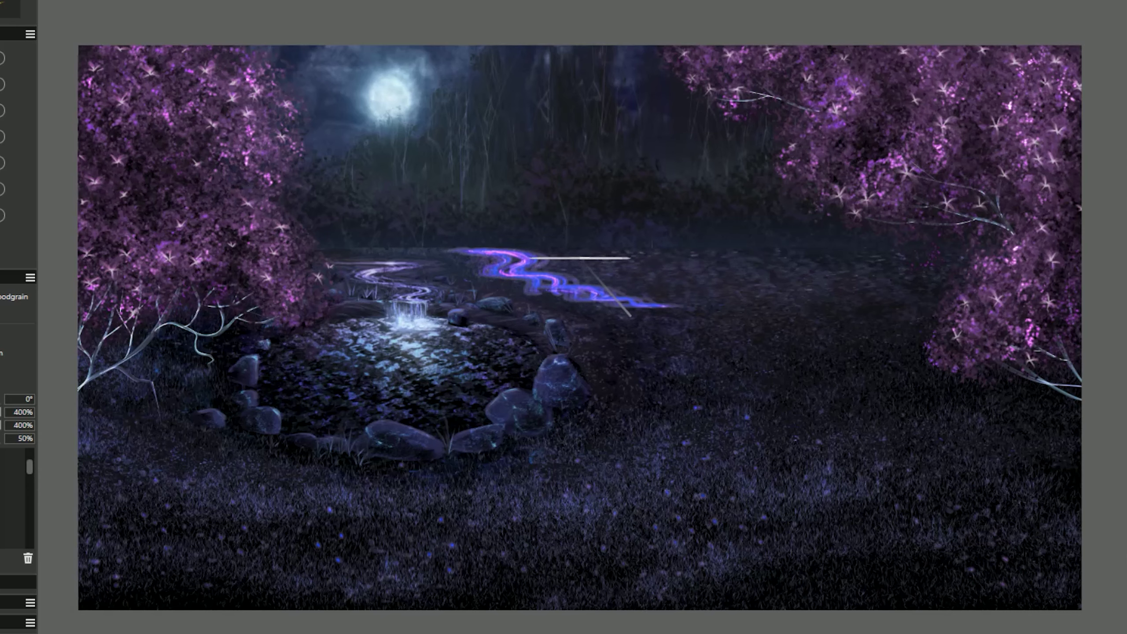
mouse_move(578, 258)
left_mouse_down()
mouse_move(742, 289)
mouse_move(740, 335)
mouse_move(775, 373)
left_mouse_up()
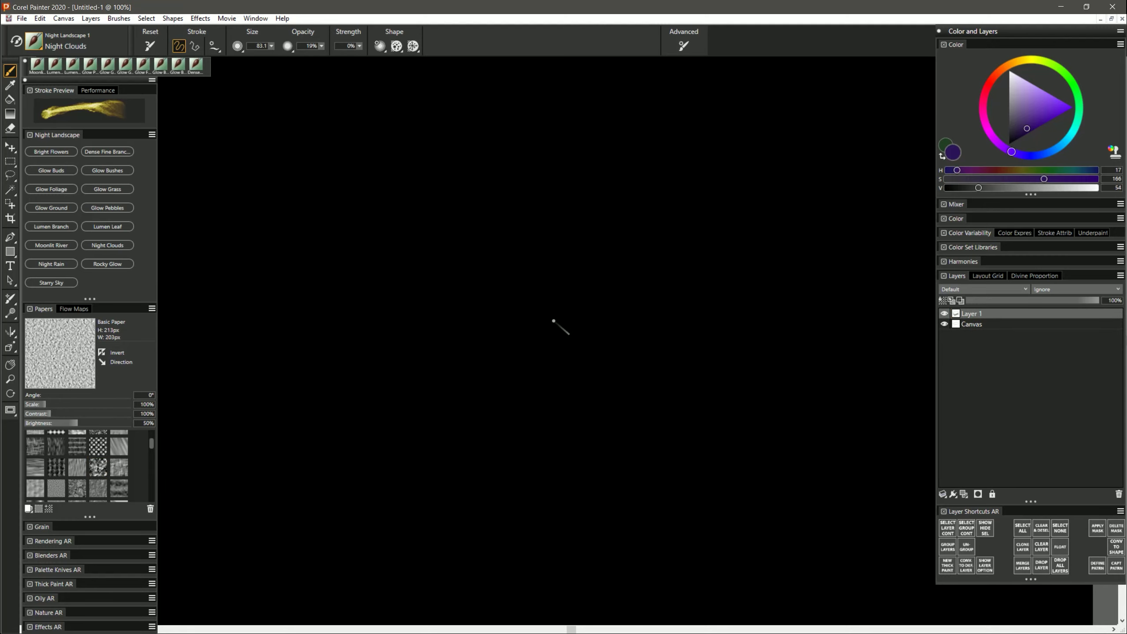
Step: Try muted blue-violet Night Clouds swirls on Layer 1 of the black Untitled-1 document, and clear them
left_click_drag(1014, 133, 1013, 130)
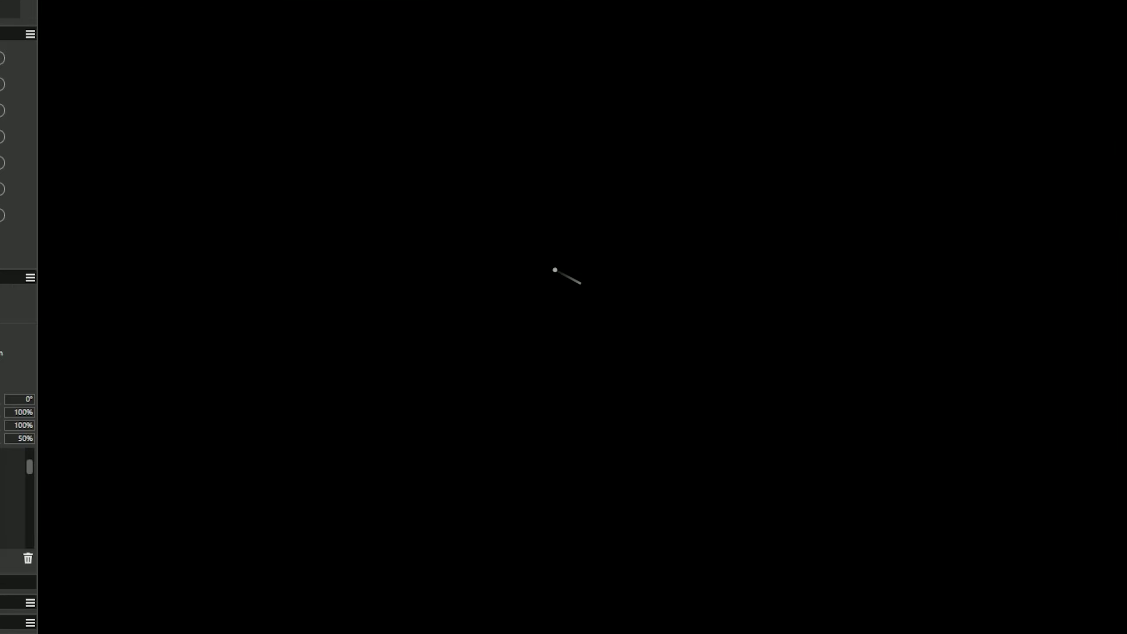
mouse_move(555, 269)
left_mouse_down()
mouse_move(600, 272)
mouse_move(526, 278)
mouse_move(601, 308)
mouse_move(648, 289)
mouse_move(624, 217)
mouse_move(478, 250)
mouse_move(401, 327)
mouse_move(648, 360)
mouse_move(639, 215)
mouse_move(526, 188)
mouse_move(169, 287)
mouse_move(163, 336)
mouse_move(406, 317)
left_mouse_up()
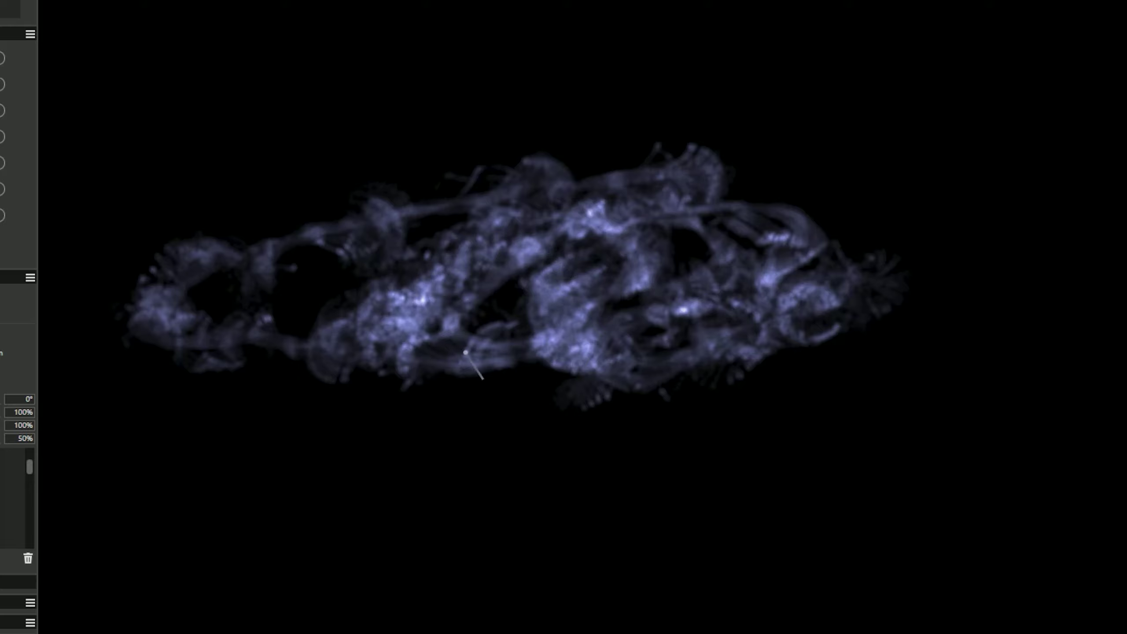
mouse_move(429, 295)
left_mouse_down()
mouse_move(457, 273)
mouse_move(448, 289)
mouse_move(477, 226)
mouse_move(425, 320)
mouse_move(484, 275)
mouse_move(491, 307)
mouse_move(433, 252)
mouse_move(528, 345)
mouse_move(595, 353)
left_mouse_up()
key("Delete")
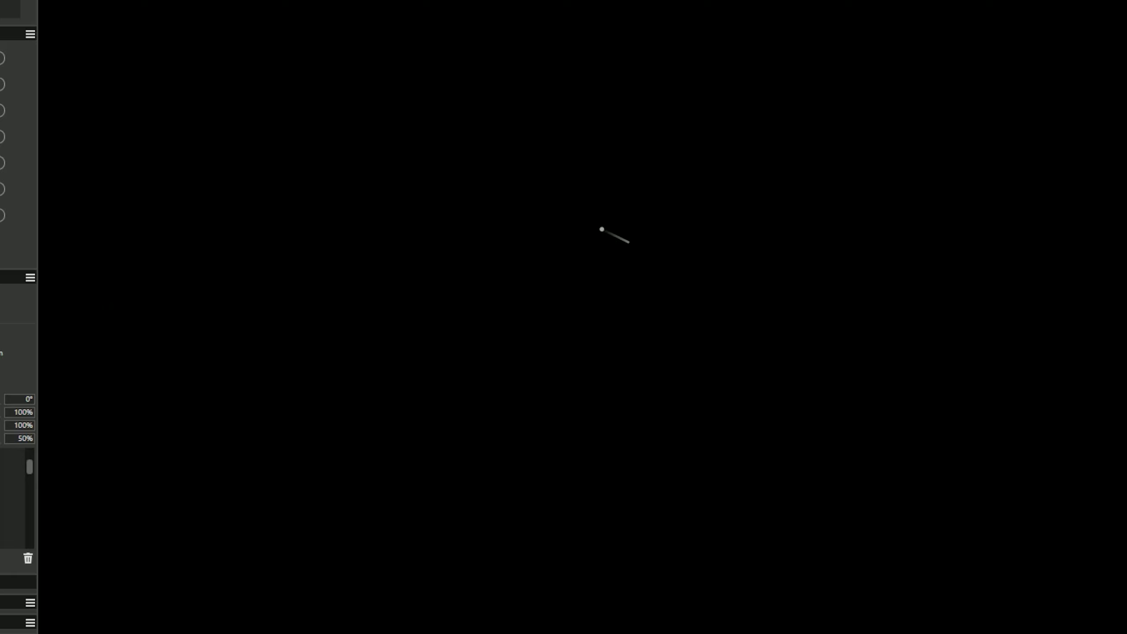
Step: Paint looping blue-violet Night Clouds across the black canvas, building up a bright glowing core at the center
mouse_move(591, 254)
left_mouse_down()
mouse_move(640, 285)
mouse_move(664, 205)
mouse_move(394, 316)
mouse_move(612, 330)
mouse_move(738, 186)
mouse_move(512, 173)
mouse_move(343, 368)
mouse_move(705, 358)
mouse_move(869, 208)
mouse_move(511, 159)
mouse_move(308, 249)
mouse_move(531, 327)
mouse_move(805, 357)
mouse_move(878, 294)
mouse_move(607, 263)
mouse_move(581, 271)
mouse_move(622, 294)
mouse_move(639, 258)
left_mouse_up()
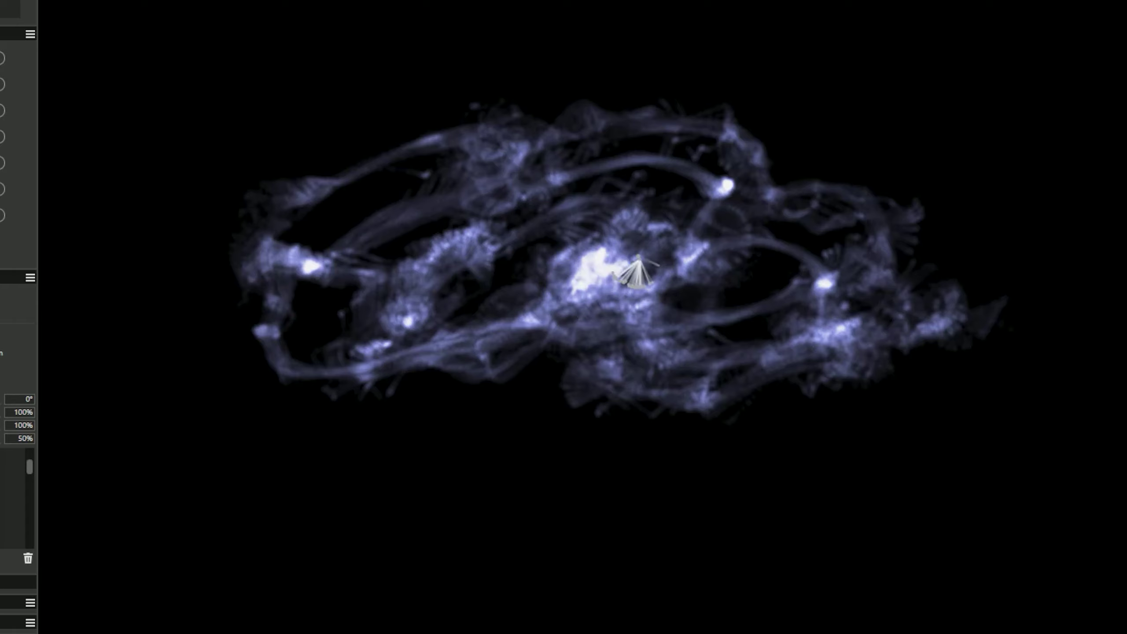
mouse_move(604, 294)
left_mouse_down()
mouse_move(623, 243)
mouse_move(579, 275)
left_mouse_up()
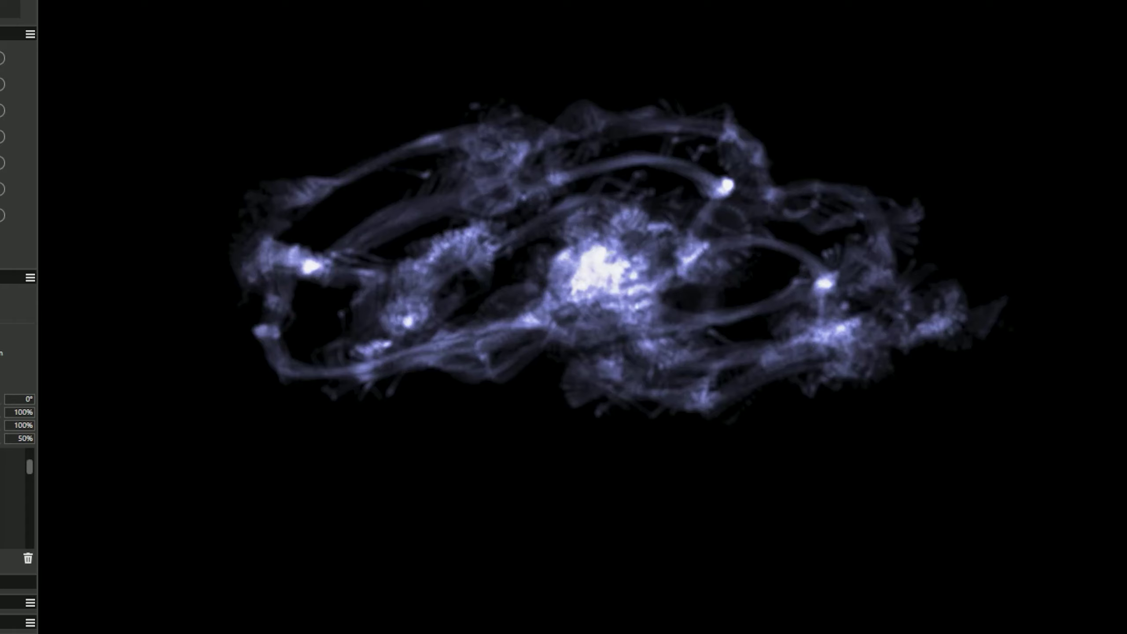
mouse_move(699, 289)
left_mouse_down()
mouse_move(820, 272)
mouse_move(394, 252)
mouse_move(463, 327)
mouse_move(568, 324)
mouse_move(514, 228)
mouse_move(749, 347)
mouse_move(715, 368)
mouse_move(691, 197)
left_mouse_up()
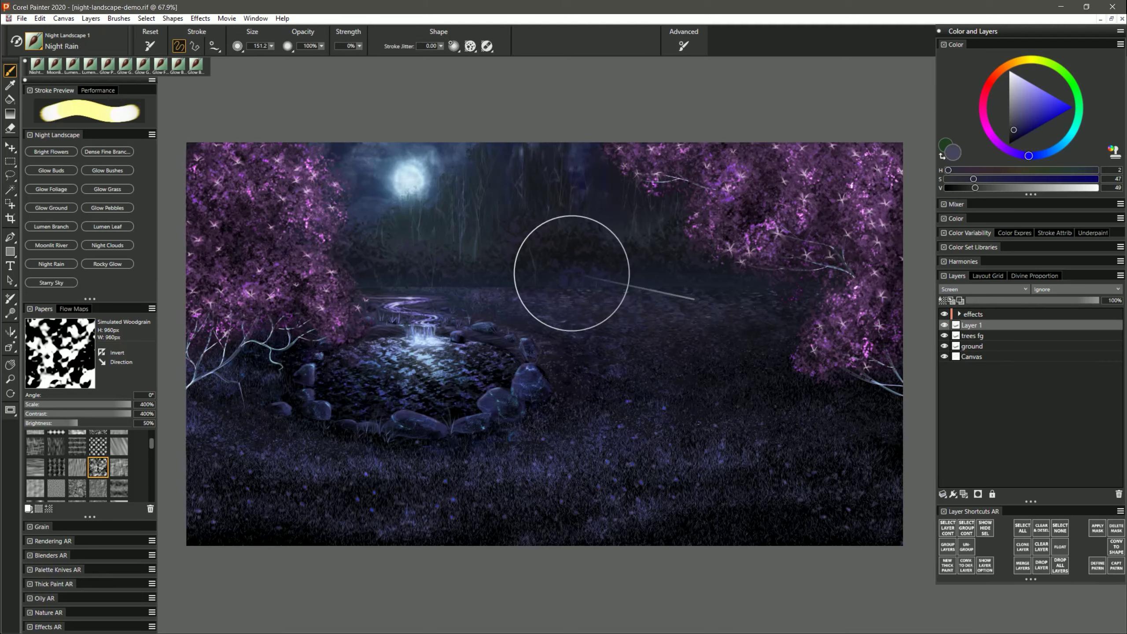
Step: Paint slanting pale blue Night Rain over the moon and sky of the night-landscape-demo scene
mouse_move(552, 194)
left_mouse_down()
mouse_move(472, 269)
mouse_move(481, 306)
mouse_move(595, 349)
mouse_move(619, 406)
mouse_move(580, 441)
mouse_move(664, 588)
left_mouse_up()
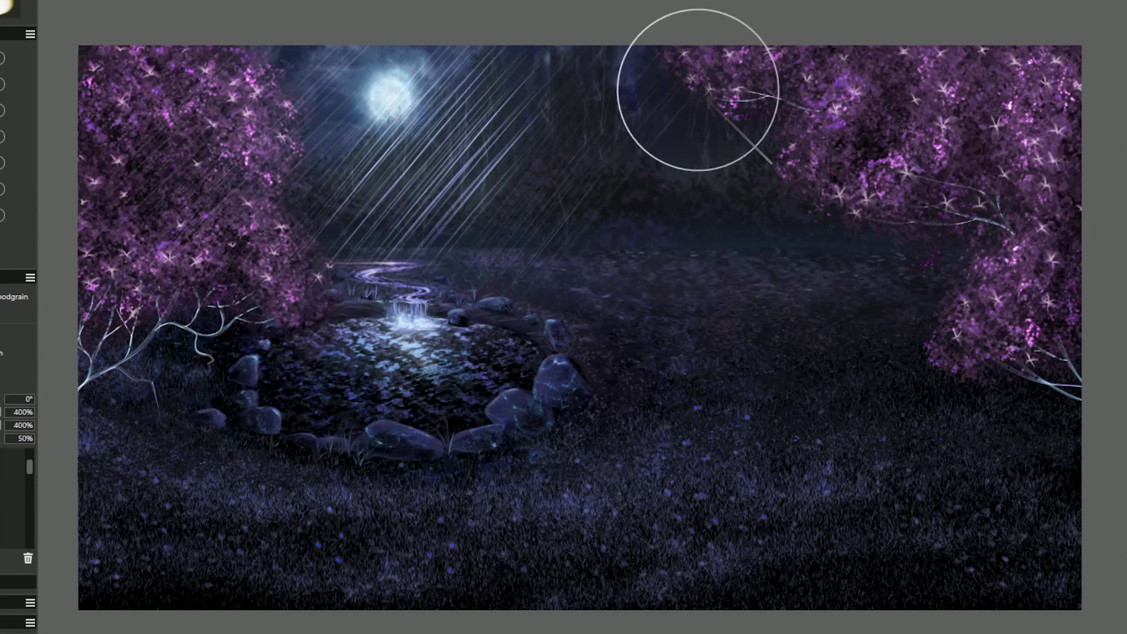
Step: Try slanting Night Rain over the pond, trees and field, add larger blue streaks, and undo the rain
mouse_move(697, 91)
left_mouse_down()
mouse_move(556, 342)
mouse_move(752, 171)
left_mouse_up()
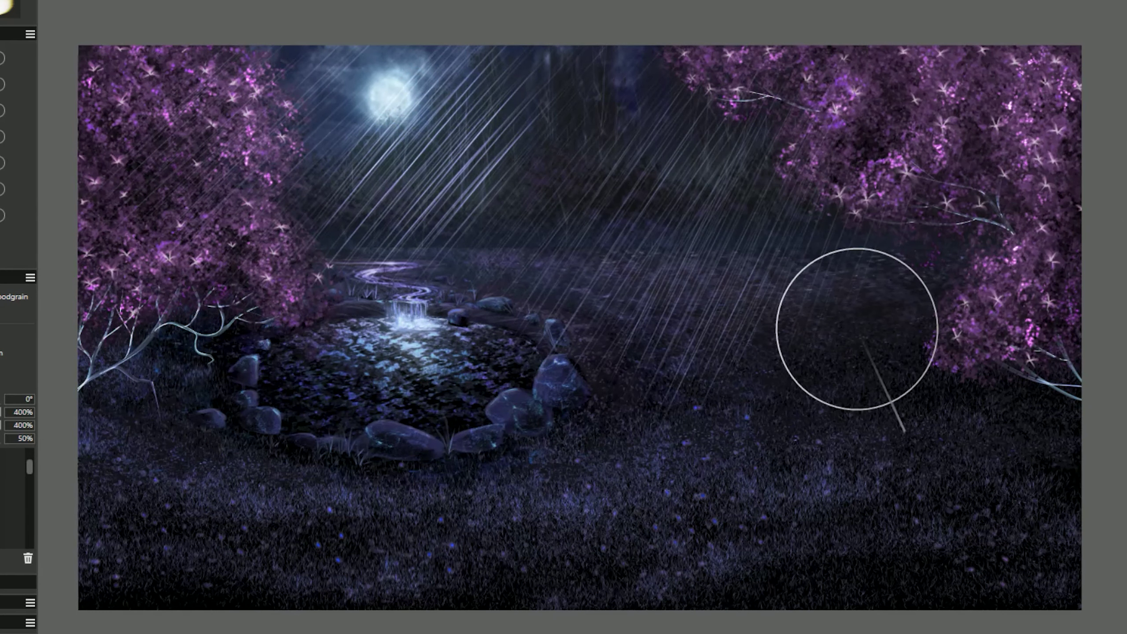
left_click_drag(529, 290, 444, 422)
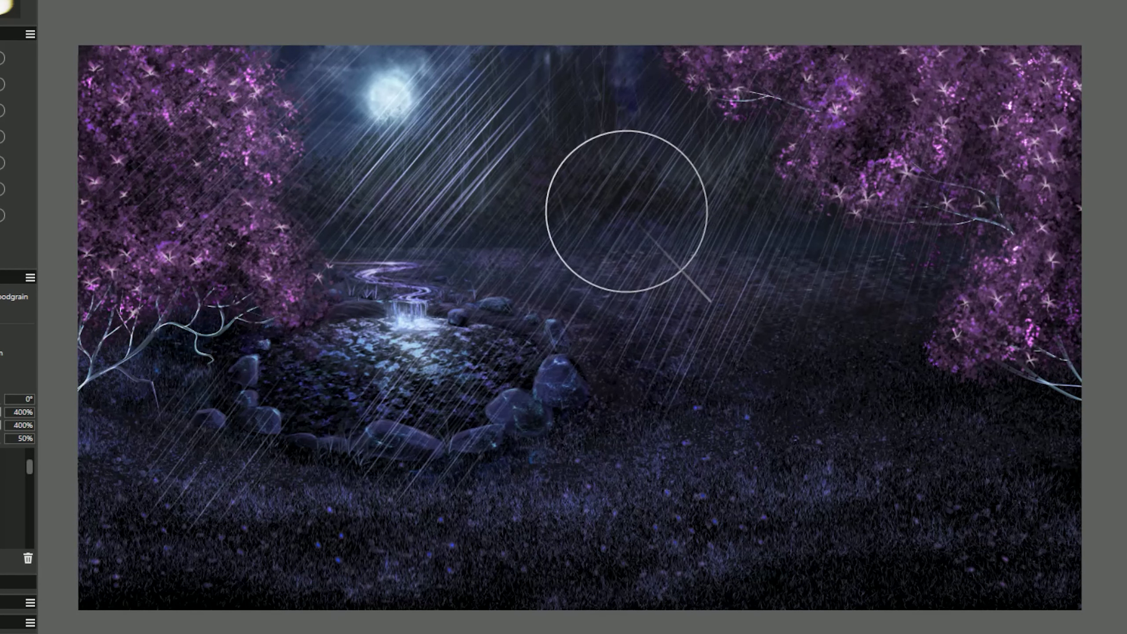
left_click_drag(616, 201, 475, 383)
left_click_drag(712, 222, 491, 606)
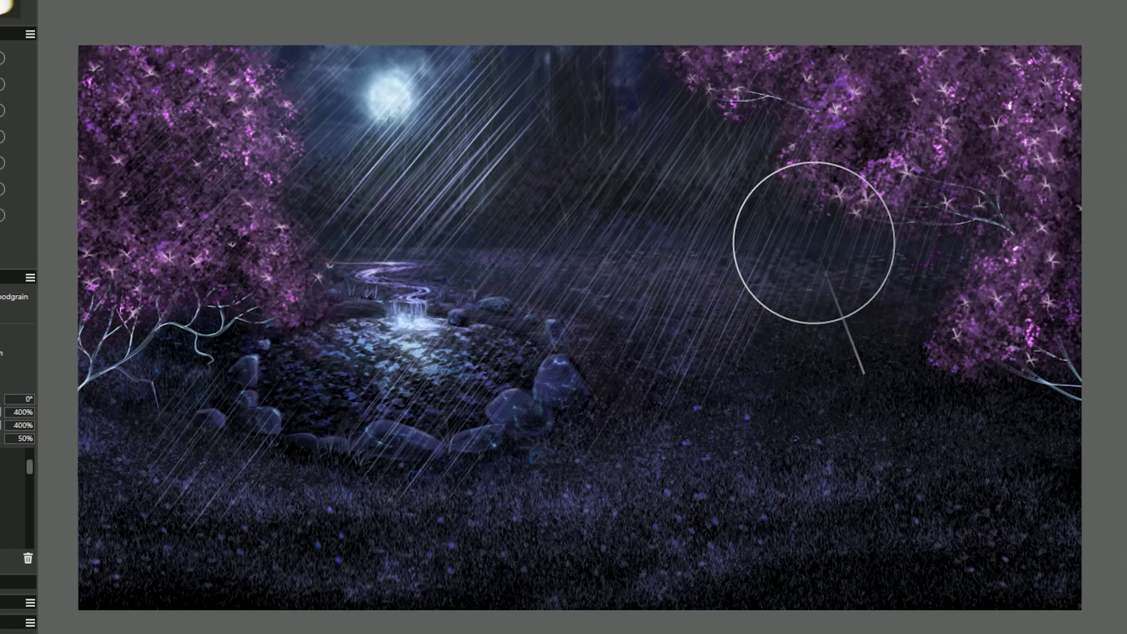
left_click_drag(812, 234, 863, 322)
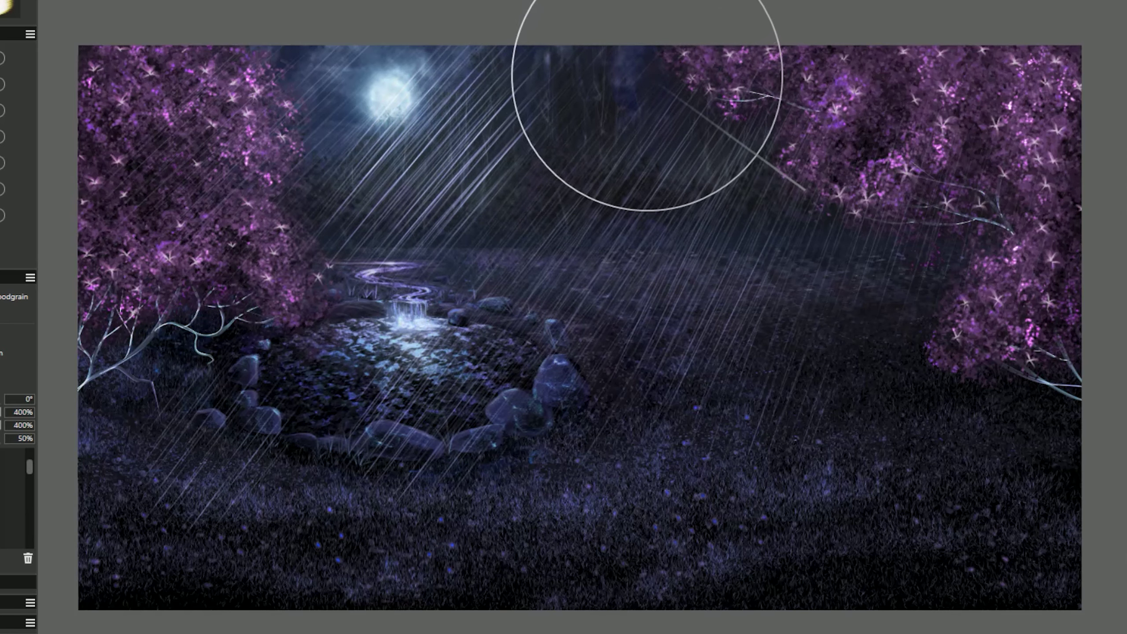
mouse_move(638, 75)
left_mouse_down()
mouse_move(351, 481)
mouse_move(565, 256)
mouse_move(772, 107)
left_mouse_up()
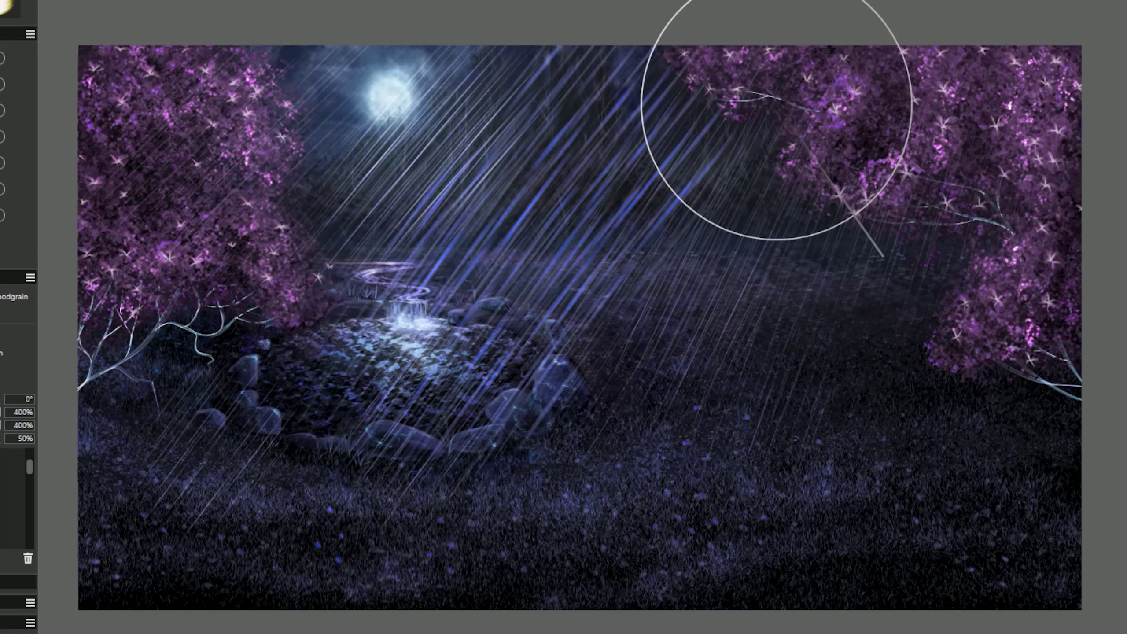
key("ctrl+z")
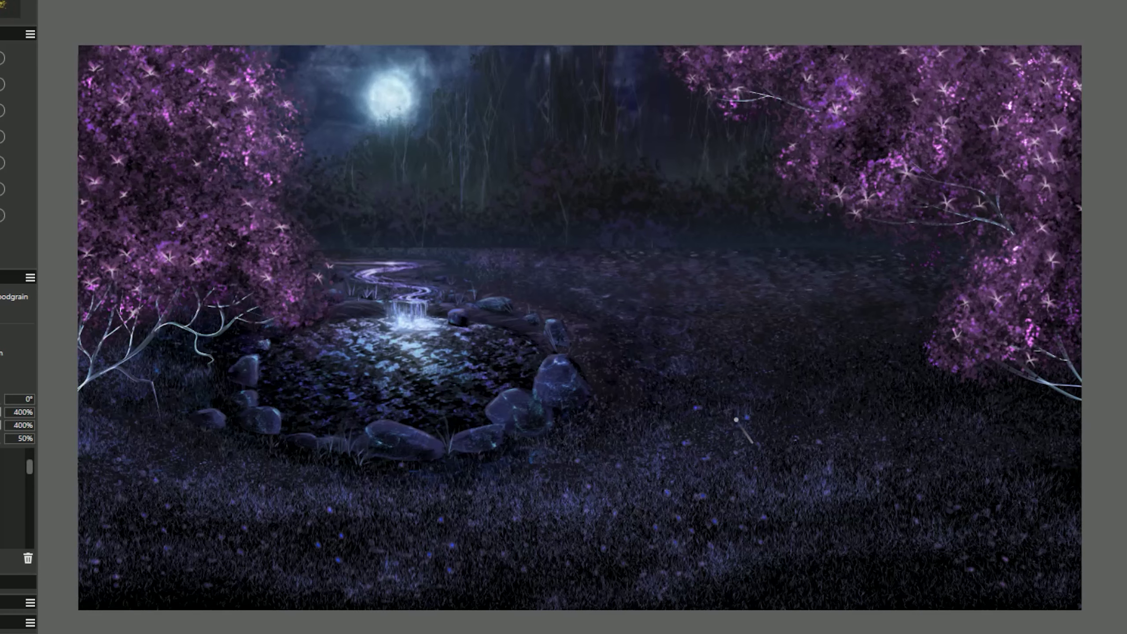
Step: Paint muted blue-violet Rocky Glow texture on the grass of the foreground field beyond the pond's rocks
mouse_move(659, 417)
left_mouse_down()
mouse_move(669, 424)
mouse_move(662, 445)
mouse_move(693, 459)
left_mouse_up()
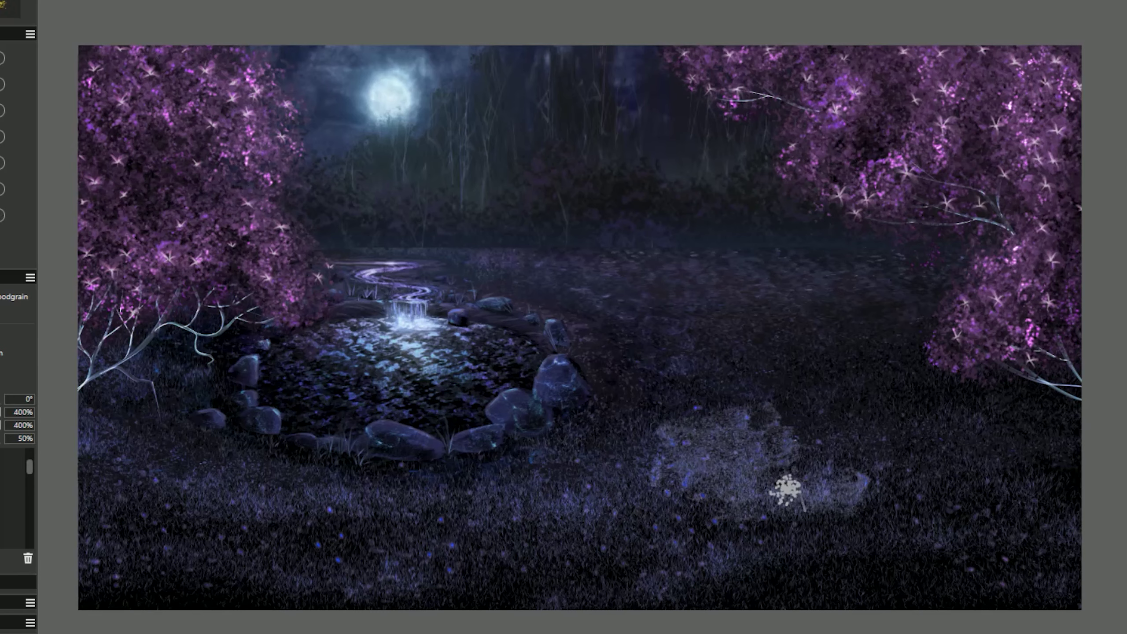
mouse_move(787, 488)
left_mouse_down()
mouse_move(770, 427)
mouse_move(706, 439)
mouse_move(729, 489)
mouse_move(714, 518)
mouse_move(793, 527)
mouse_move(921, 489)
mouse_move(902, 427)
mouse_move(984, 471)
mouse_move(904, 504)
mouse_move(939, 503)
mouse_move(651, 537)
mouse_move(962, 551)
mouse_move(731, 561)
mouse_move(642, 583)
mouse_move(870, 583)
mouse_move(841, 582)
mouse_move(927, 605)
mouse_move(929, 577)
mouse_move(1041, 534)
mouse_move(1072, 497)
mouse_move(970, 441)
mouse_move(964, 426)
mouse_move(775, 414)
mouse_move(621, 439)
mouse_move(602, 462)
mouse_move(634, 501)
mouse_move(639, 615)
left_mouse_up()
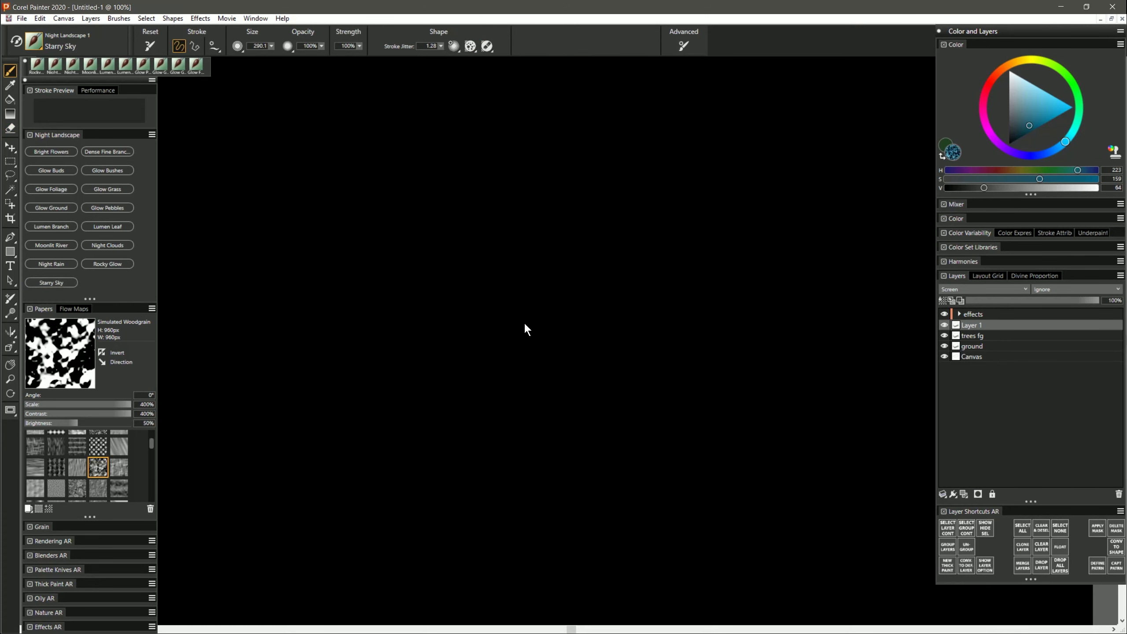
Step: Choose a pale grayish blue and scatter fine Starry Sky stars across the whole black Untitled-1 canvas
mouse_move(639, 322)
left_mouse_down()
mouse_move(810, 524)
mouse_move(838, 520)
mouse_move(753, 497)
mouse_move(756, 448)
left_mouse_up()
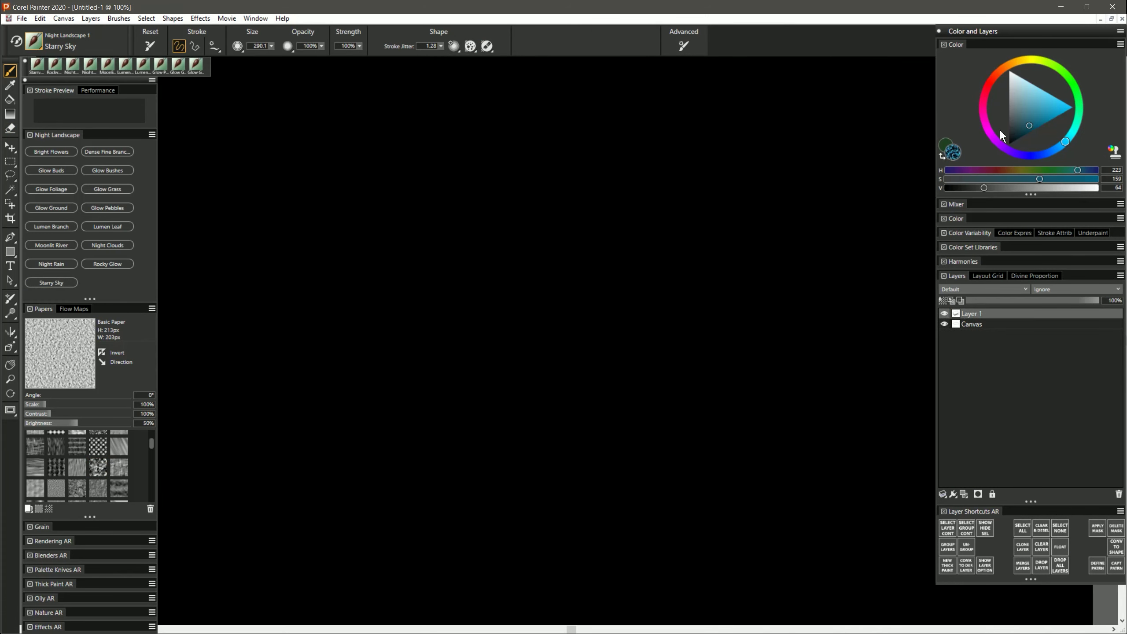
left_click(1034, 91)
mouse_move(710, 184)
left_mouse_down()
mouse_move(732, 192)
mouse_move(327, 267)
mouse_move(791, 415)
mouse_move(253, 490)
left_mouse_up()
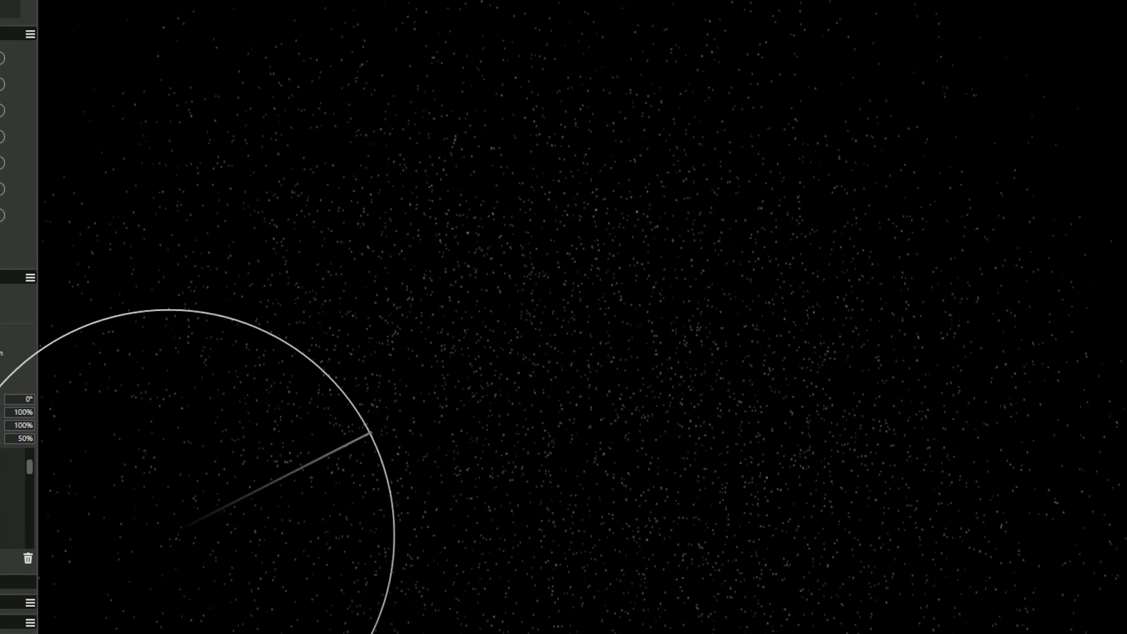
mouse_move(171, 533)
left_mouse_down()
mouse_move(800, 133)
mouse_move(335, 544)
mouse_move(780, 589)
mouse_move(831, 629)
left_mouse_up()
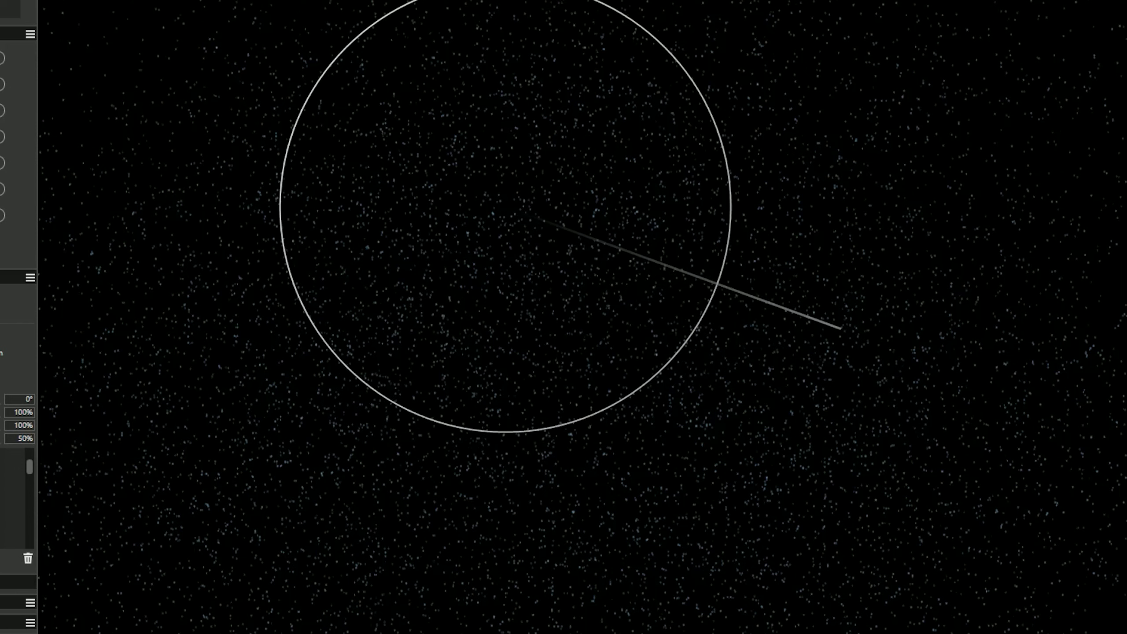
Step: Reduce the Starry Sky brush size and paint a compact cluster of faint and bright stars around the canvas center
key("[")
mouse_move(539, 242)
left_mouse_down()
mouse_move(674, 463)
mouse_move(652, 383)
mouse_move(667, 430)
mouse_move(550, 257)
left_mouse_up()
mouse_move(544, 199)
left_mouse_down()
mouse_move(600, 296)
mouse_move(601, 245)
mouse_move(646, 295)
mouse_move(775, 320)
mouse_move(863, 429)
mouse_move(931, 410)
left_mouse_up()
mouse_move(555, 248)
left_mouse_down()
mouse_move(577, 282)
mouse_move(556, 259)
mouse_move(573, 217)
mouse_move(611, 340)
left_mouse_up()
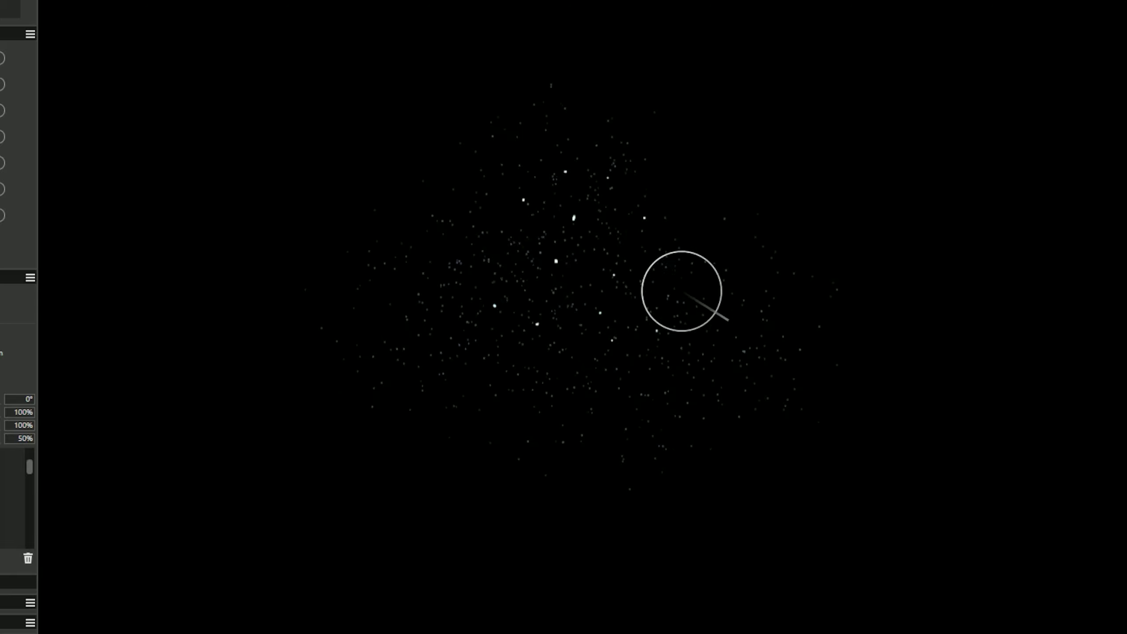